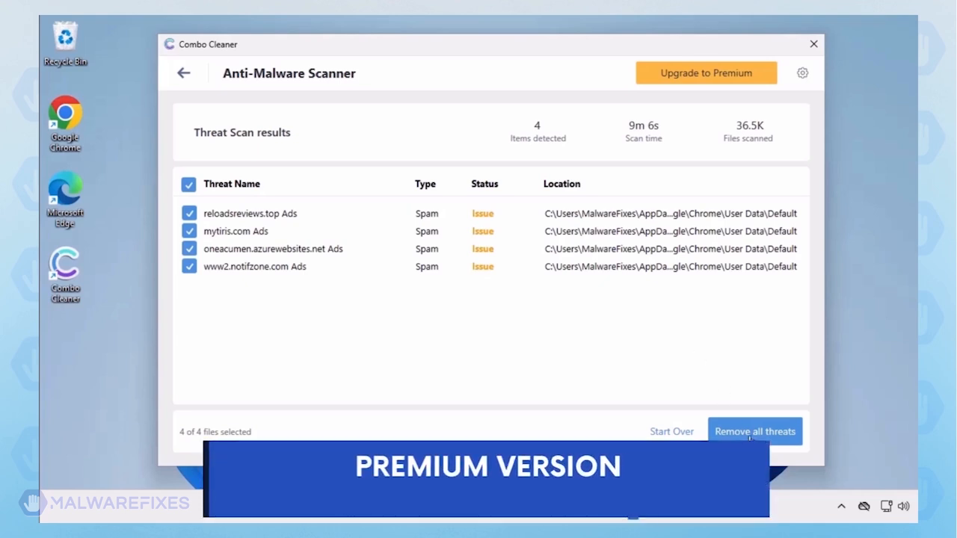
Remove all the threats selected in the Anti-Malware Scanner's threat scan results
click(752, 432)
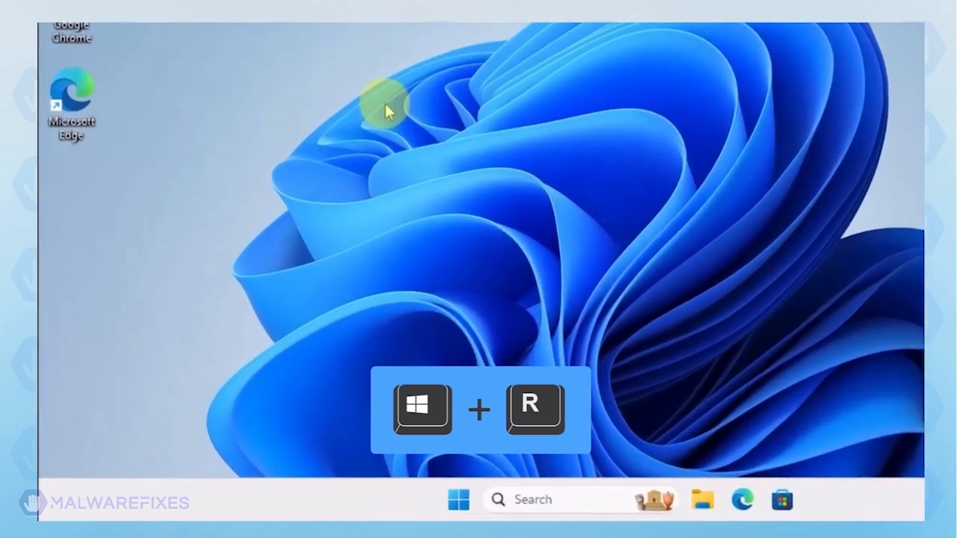
Run msconfig to open System Configuration
key(super+r)
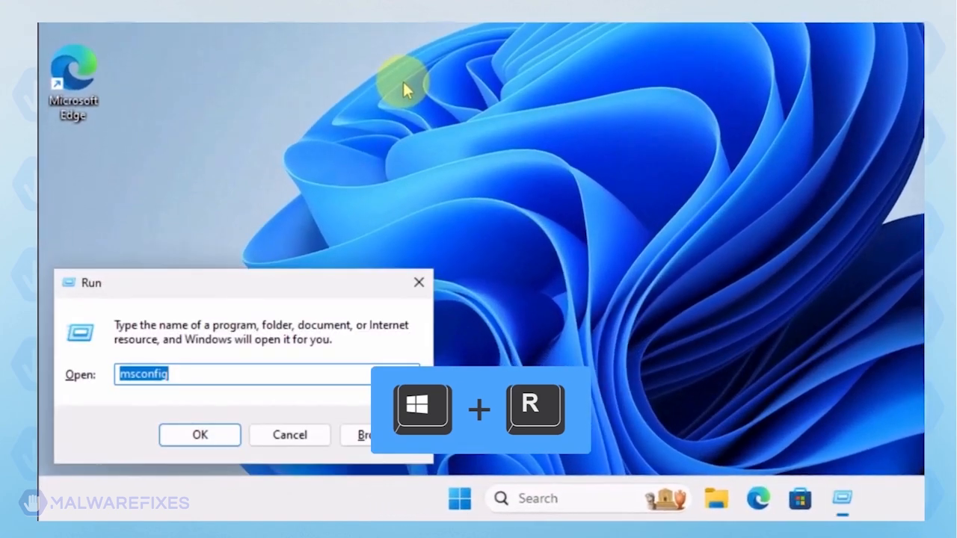
click(225, 378)
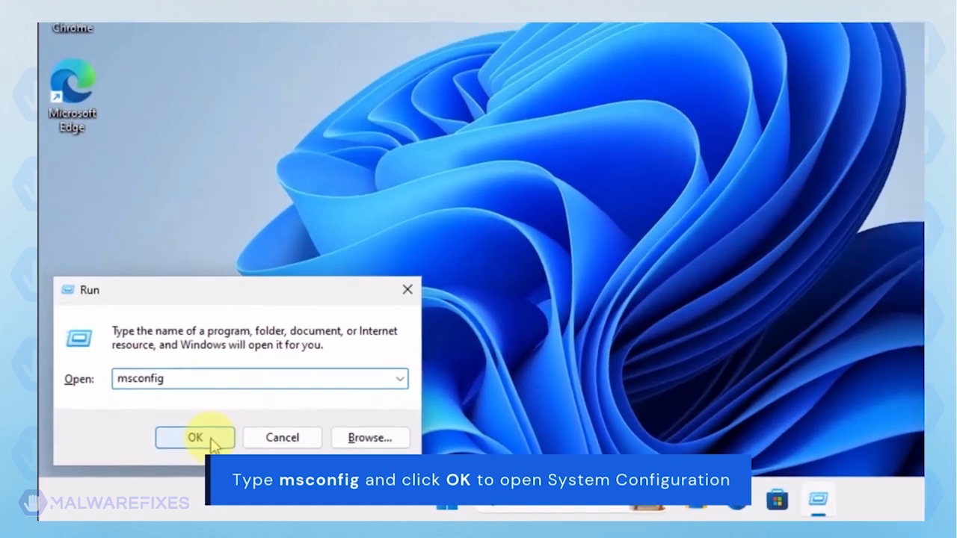
click(218, 441)
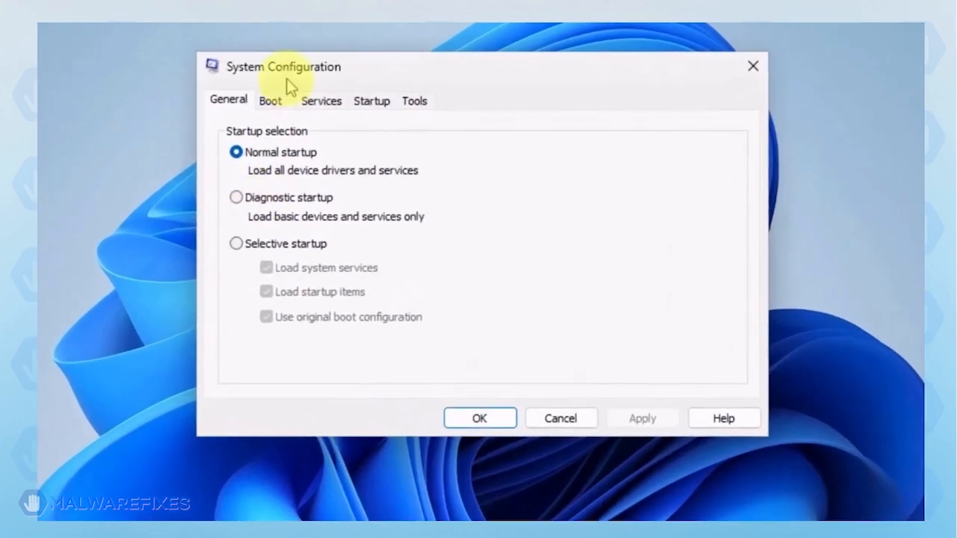
Set Windows to use Safe boot with the Network option, apply the boot change and restart the computer
click(336, 154)
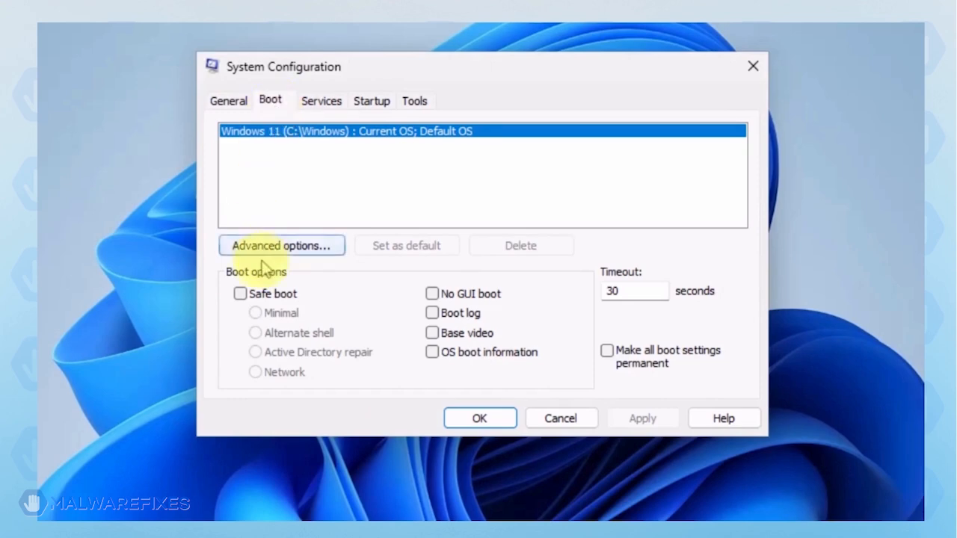
click(241, 293)
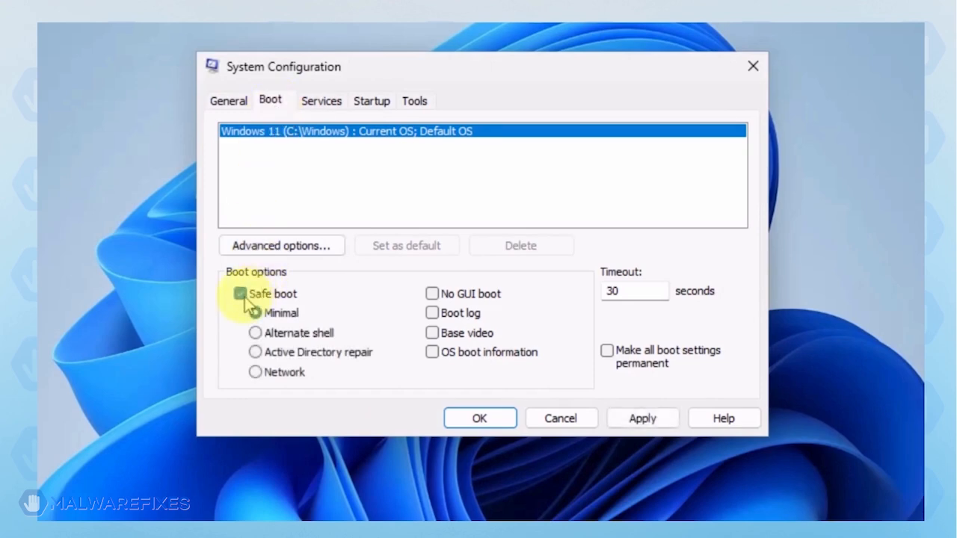
click(257, 374)
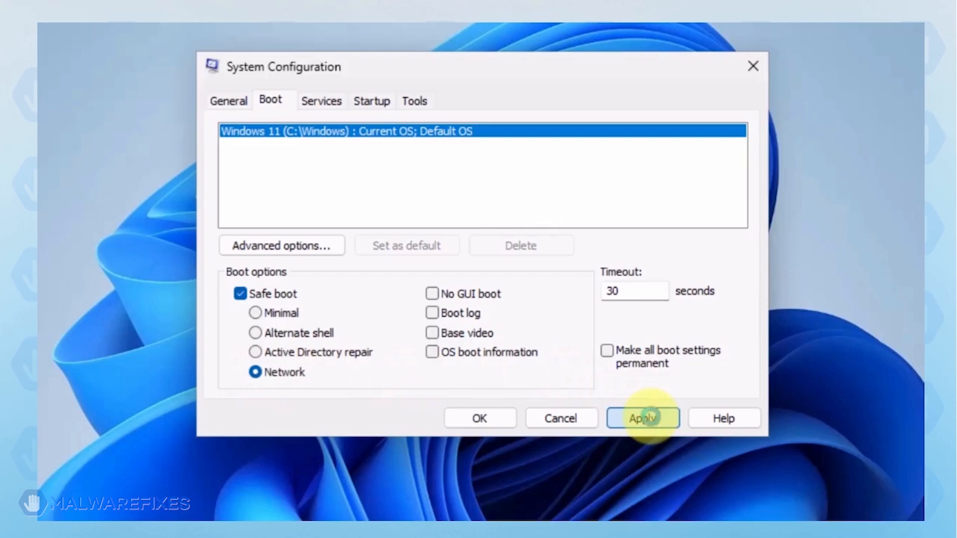
click(652, 422)
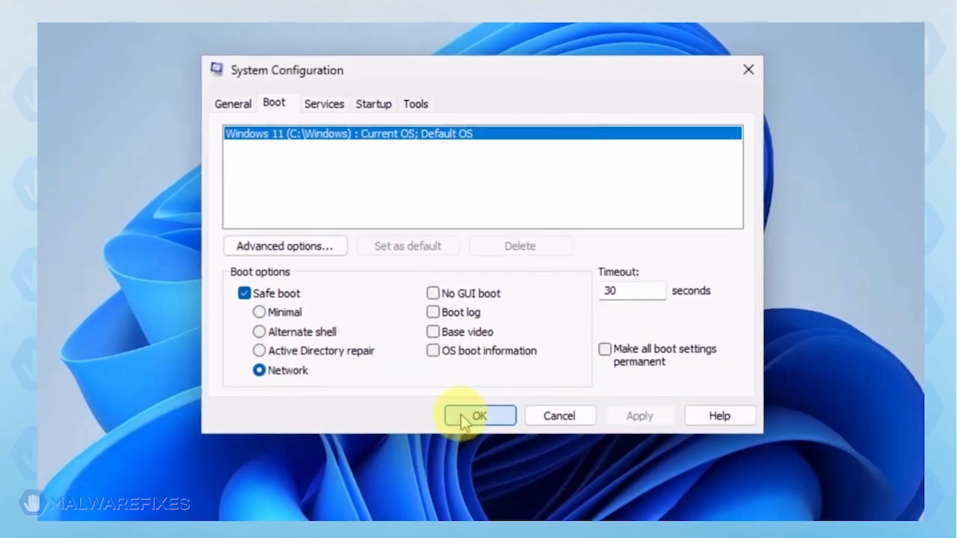
click(462, 421)
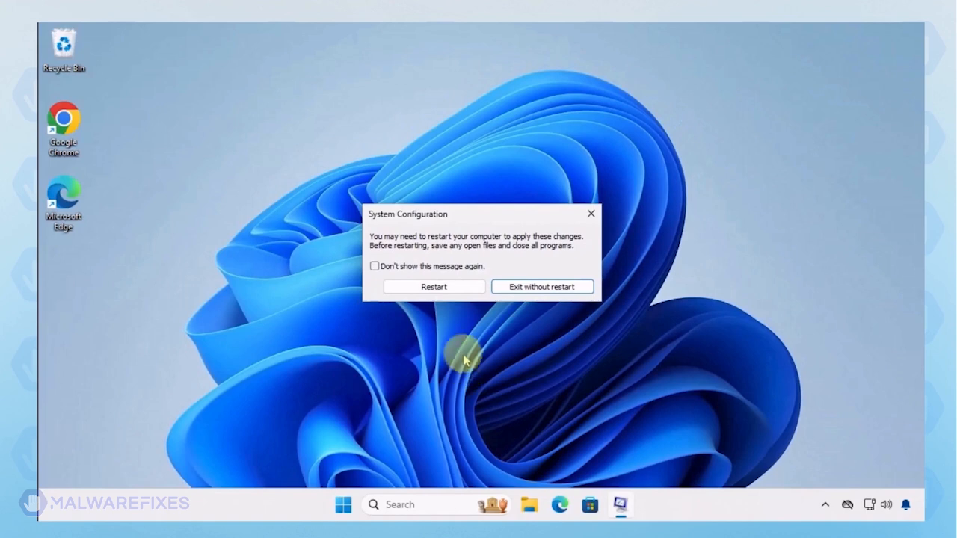
click(452, 292)
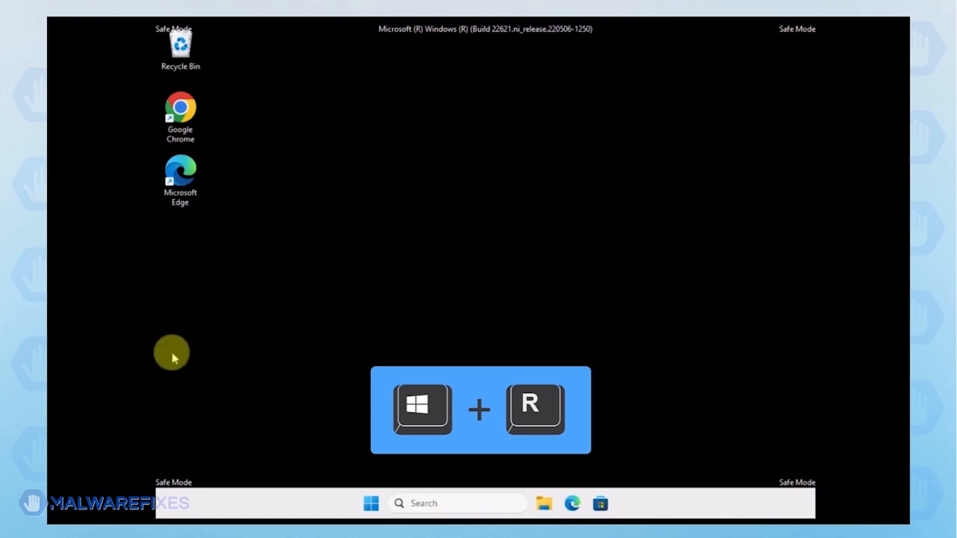
Run appwiz.cpl to open Programs and Features
key(super+r)
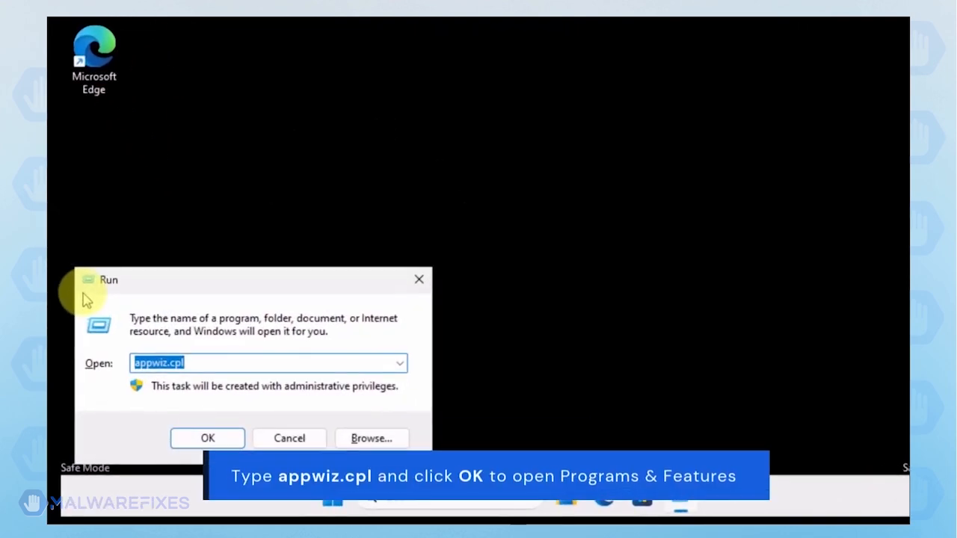
click(207, 363)
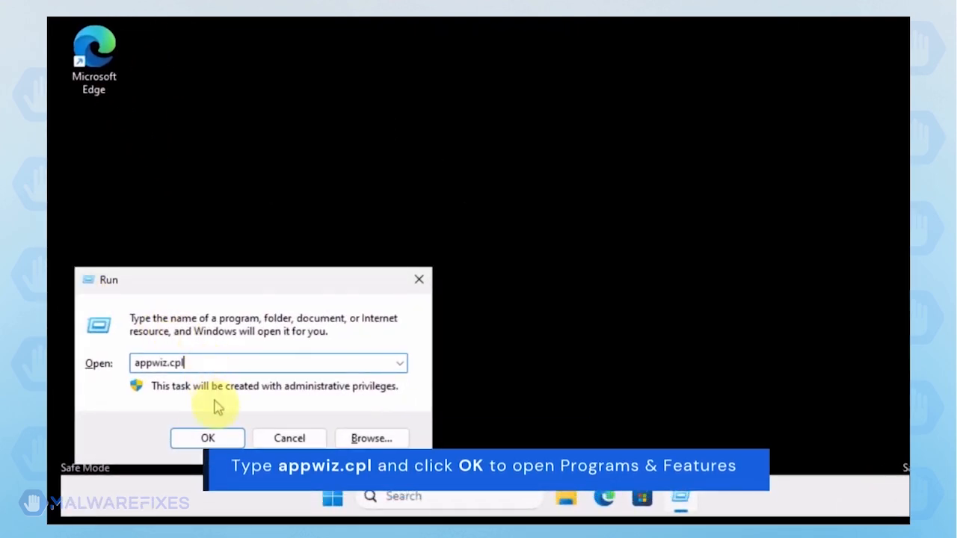
click(215, 441)
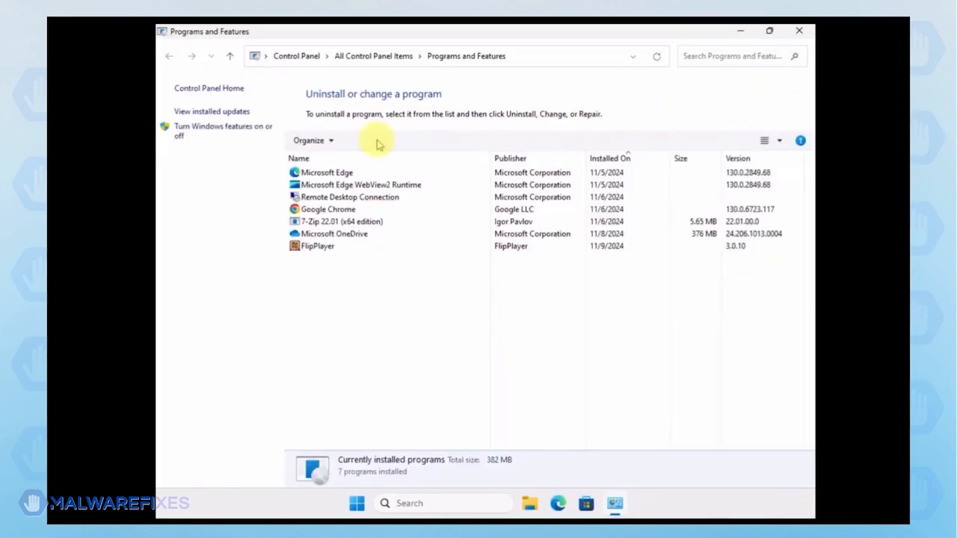
Sort the installed programs by most recent installation date, uninstall FlipPlayer and close Programs and Features
click(610, 161)
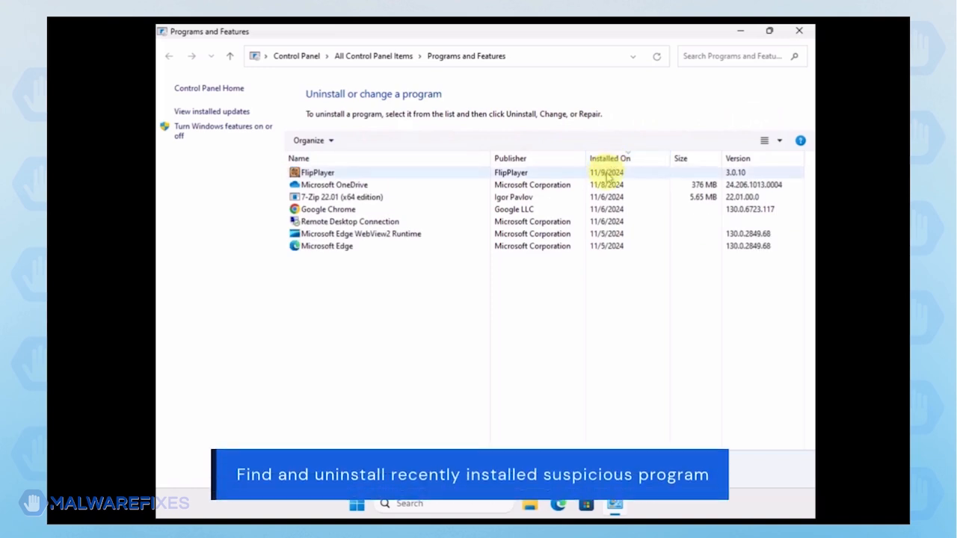
click(610, 175)
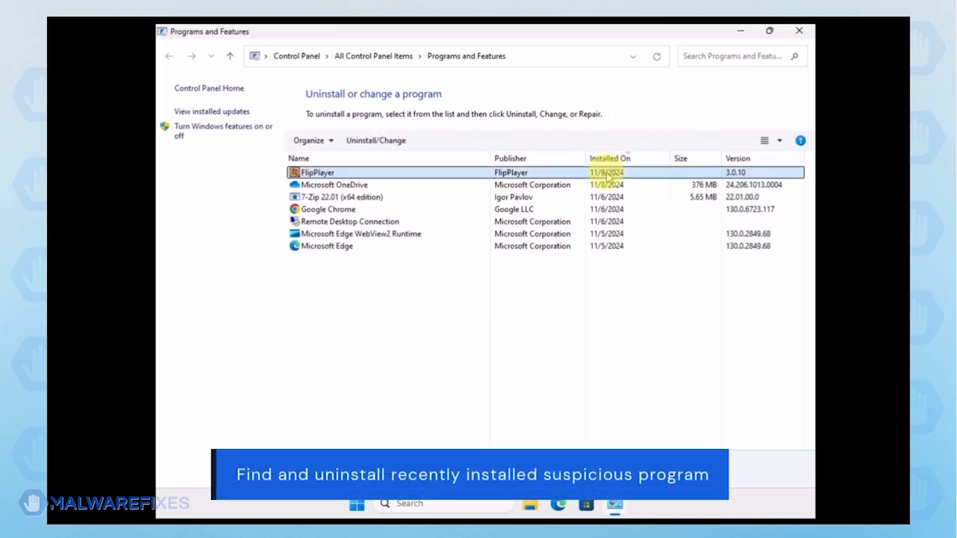
click(374, 144)
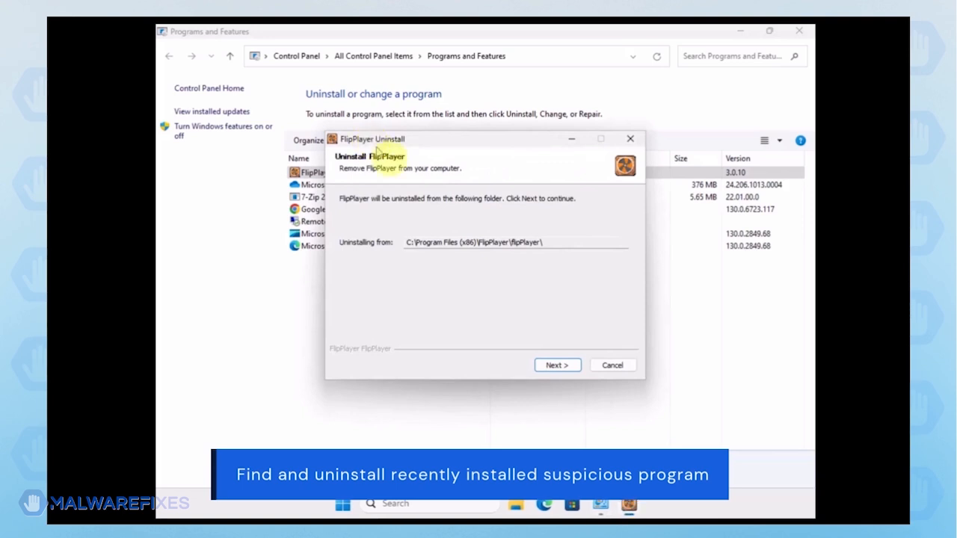
click(553, 367)
click(554, 366)
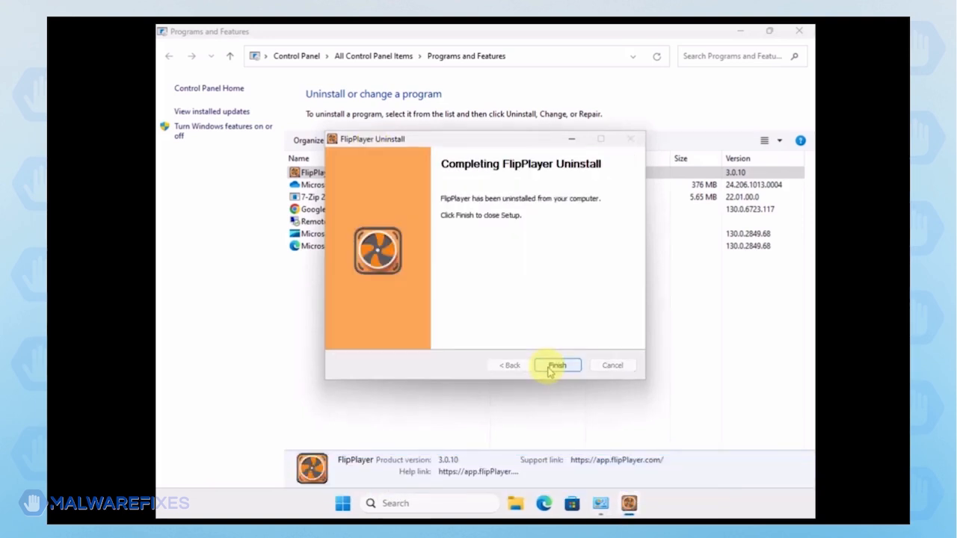
click(557, 367)
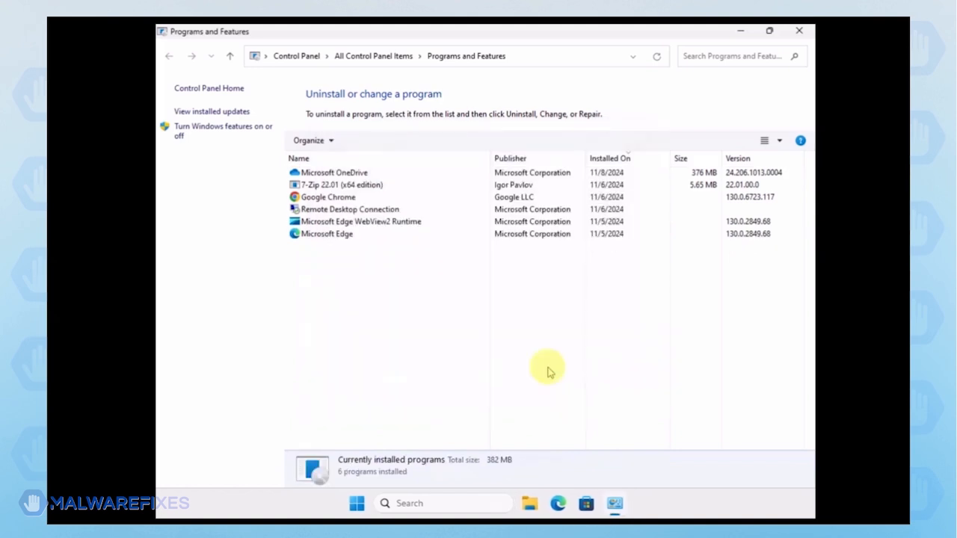
click(800, 33)
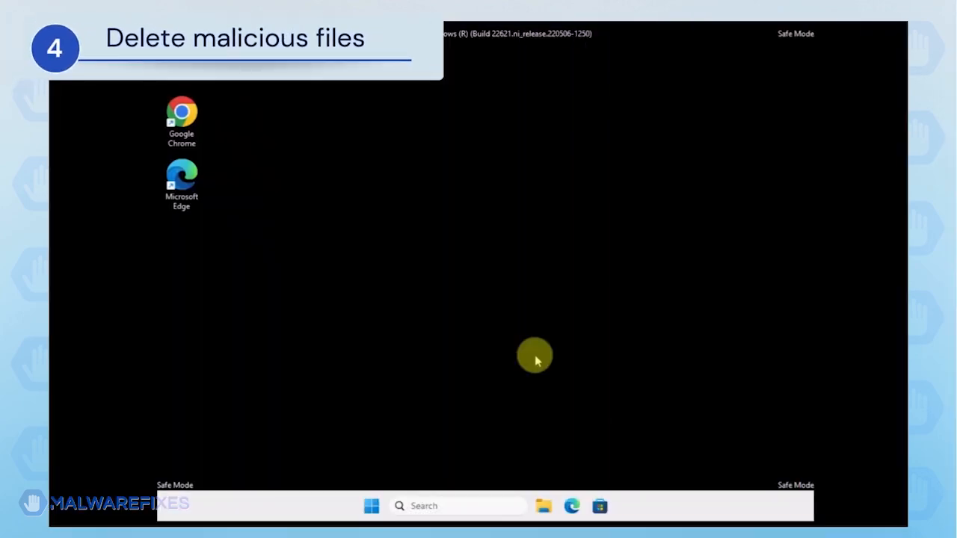
Open File Explorer and make hidden files and folders visible
click(544, 508)
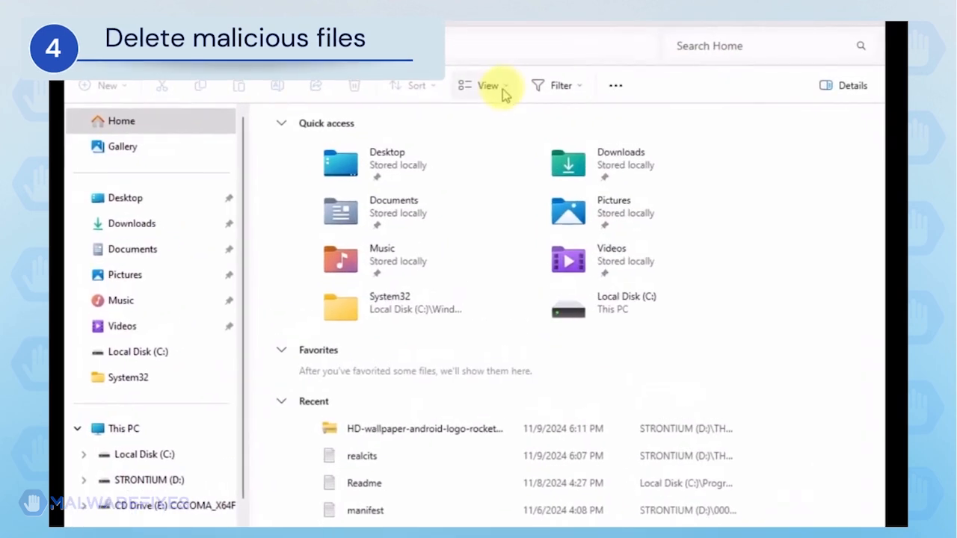
click(508, 91)
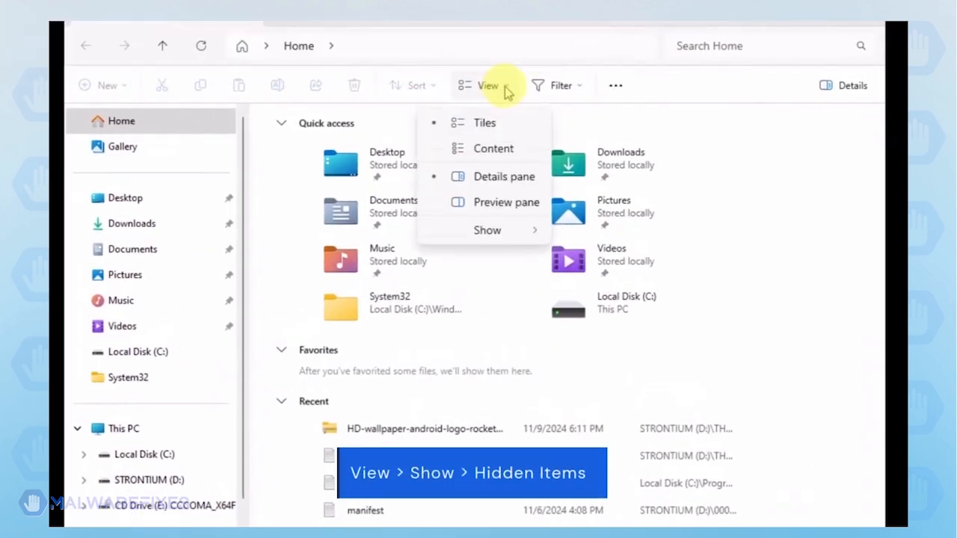
mouse_move(510, 236)
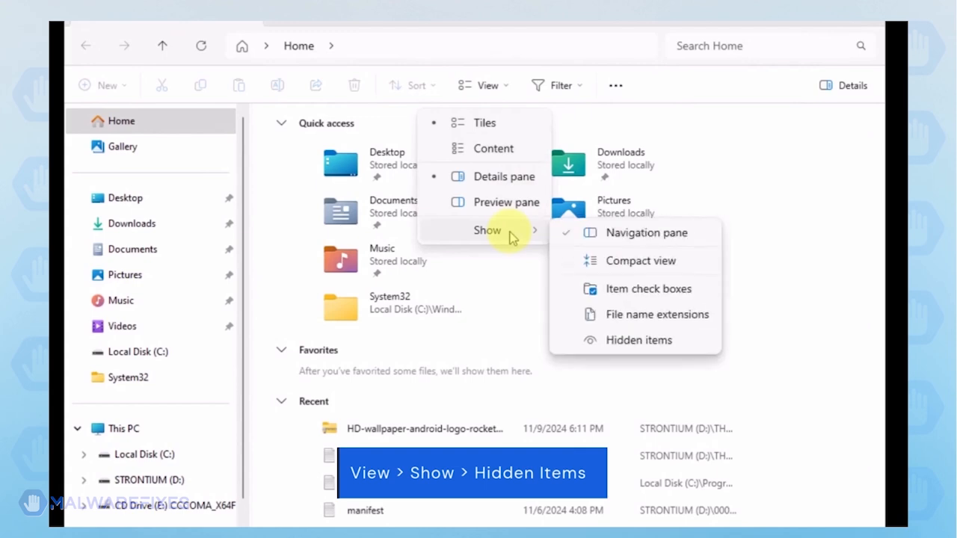
click(656, 342)
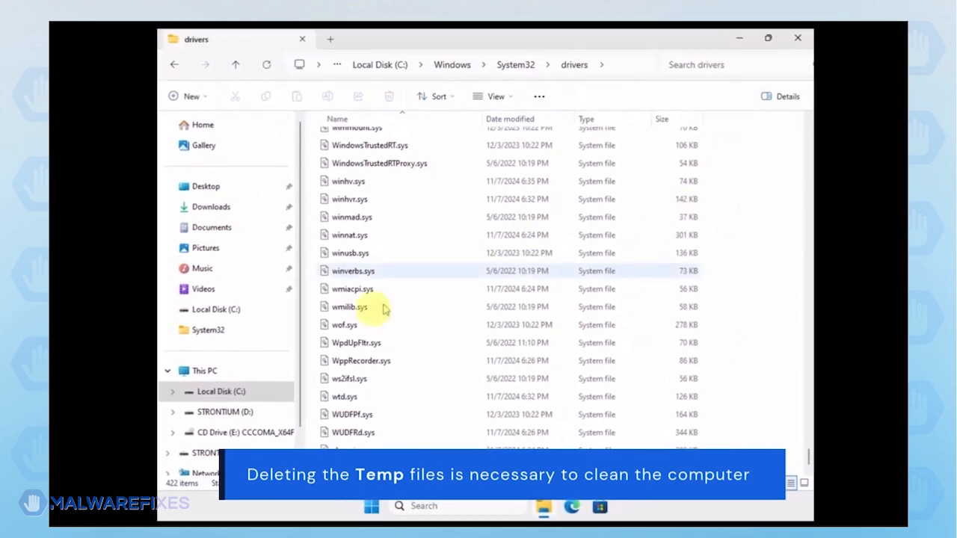
Go to the folder C:\Users\MalwareFixes\AppData\Local\Temp
click(243, 397)
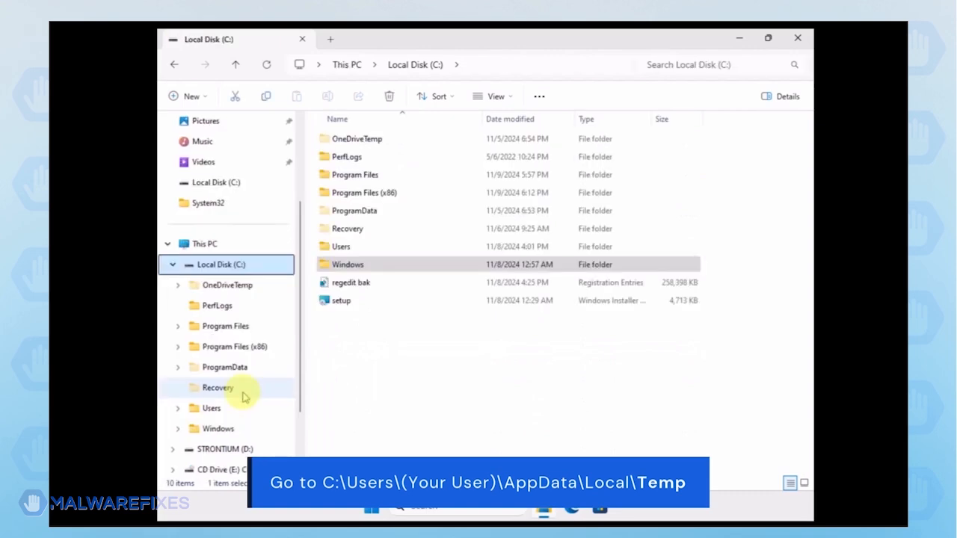
double_click(338, 247)
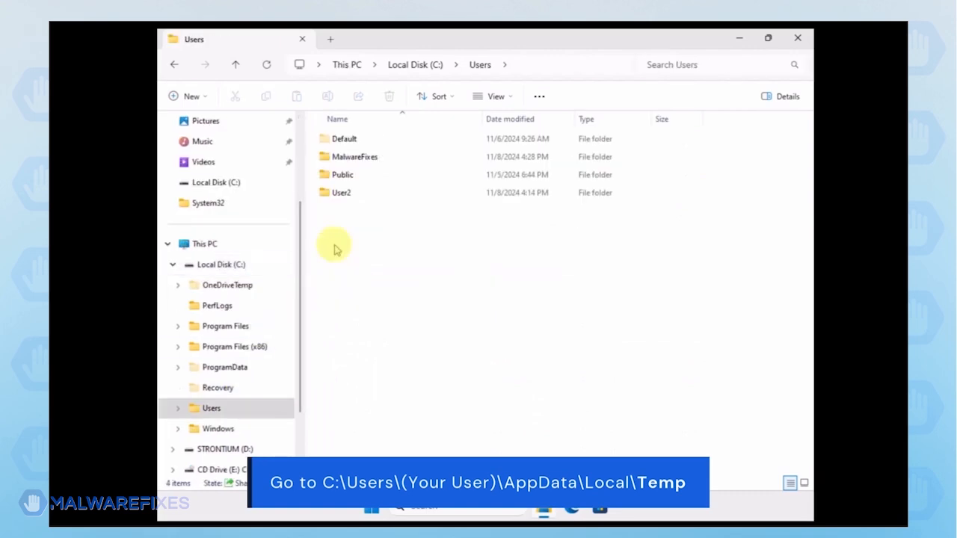
click(347, 161)
double_click(346, 158)
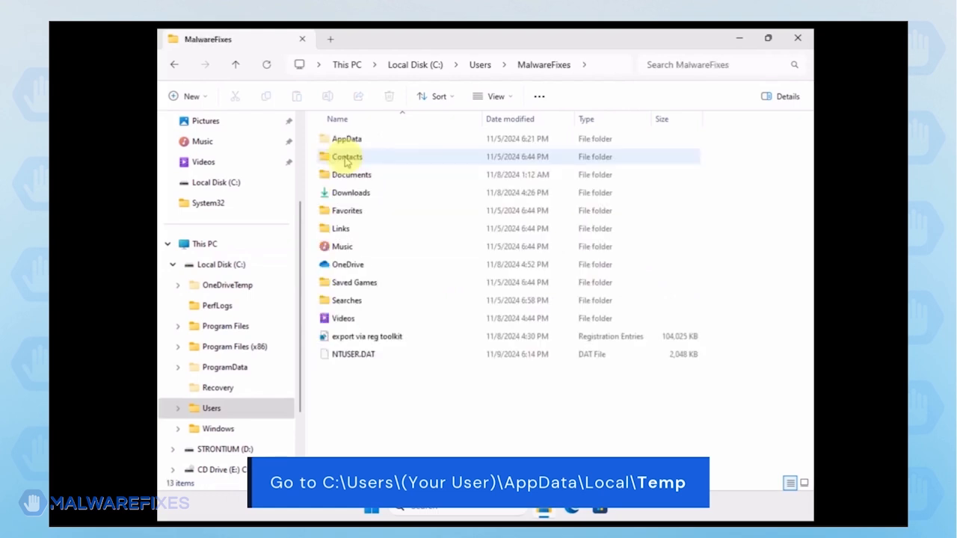
double_click(346, 139)
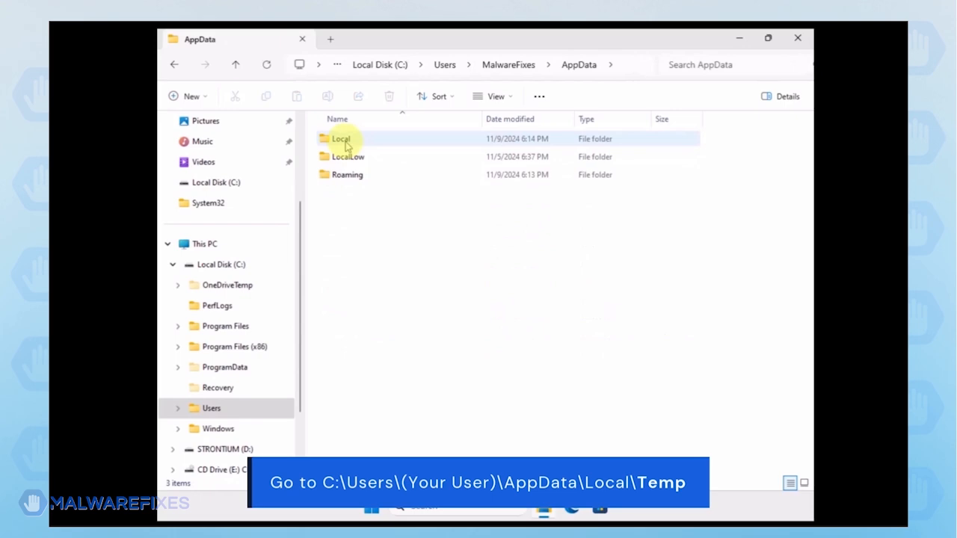
double_click(346, 142)
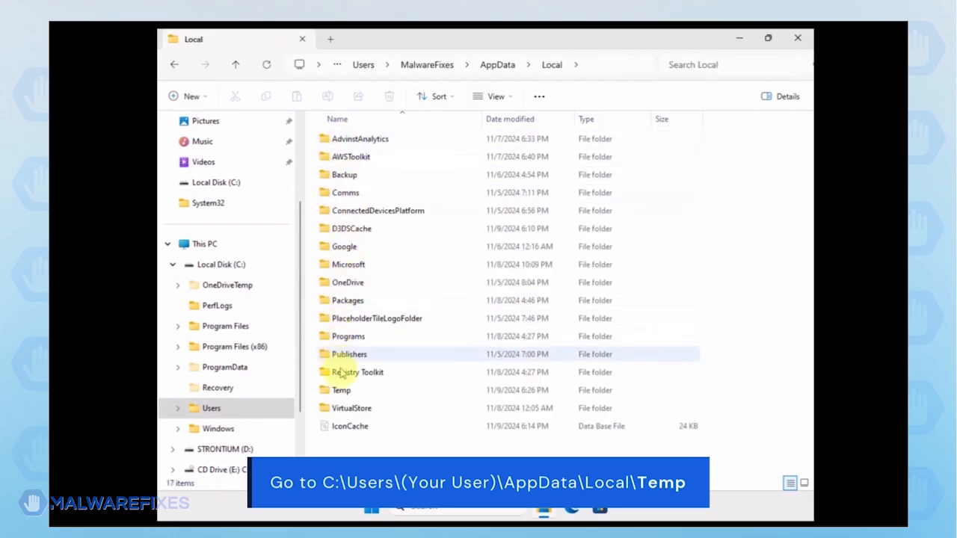
click(341, 392)
double_click(340, 391)
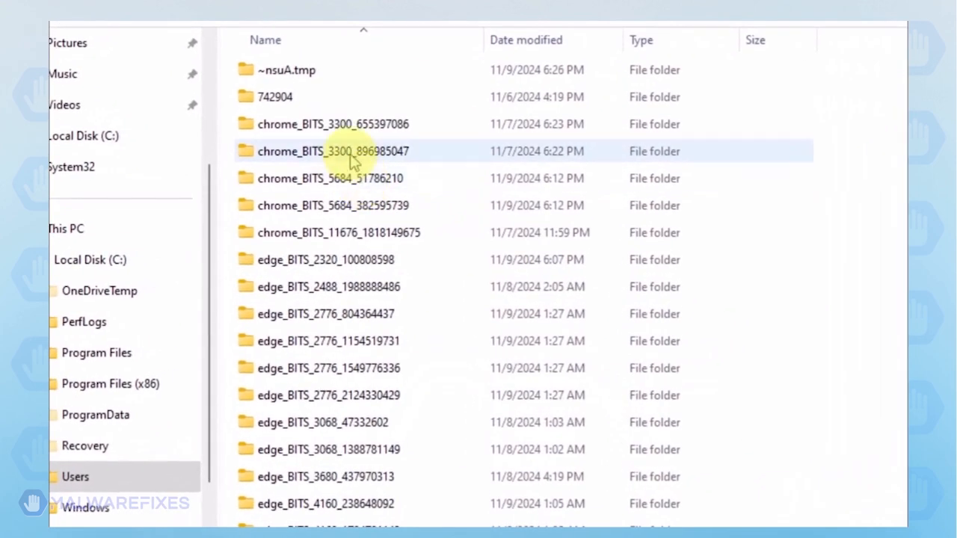
Delete all the files and folders inside the Temp folder
key(ctrl+a)
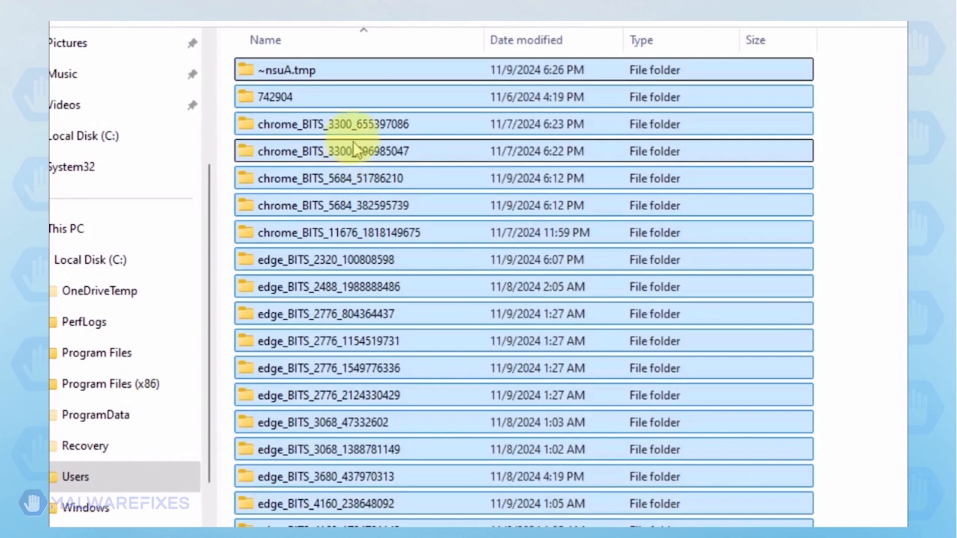
right_click(356, 136)
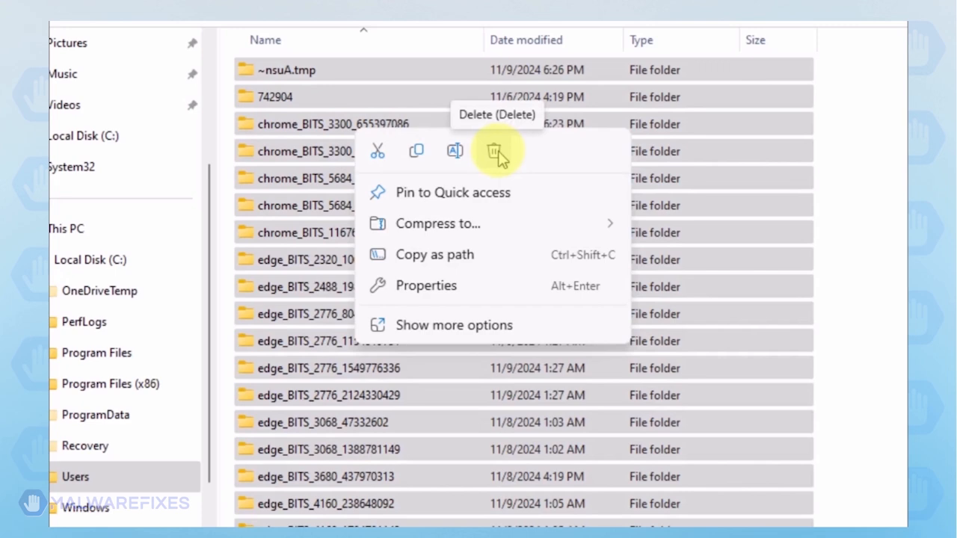
click(495, 151)
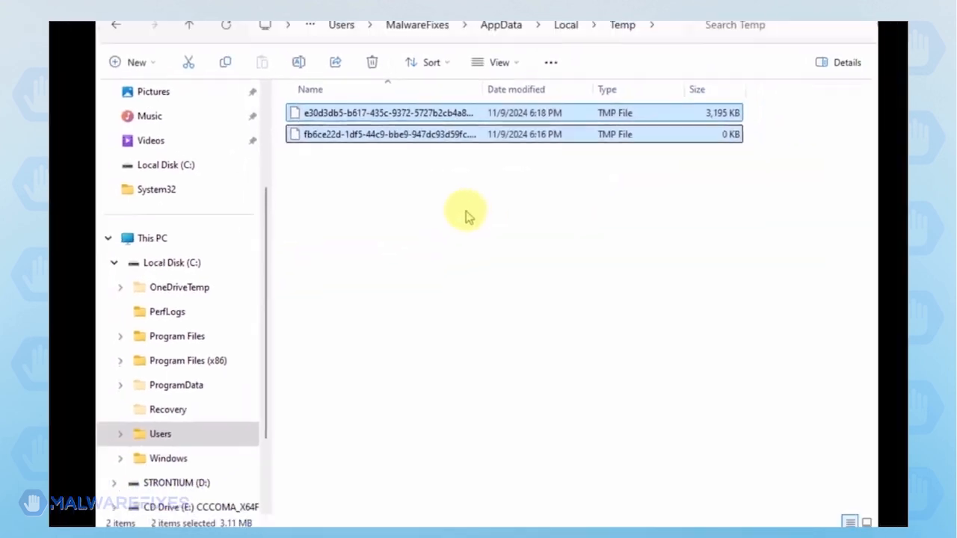
click(467, 216)
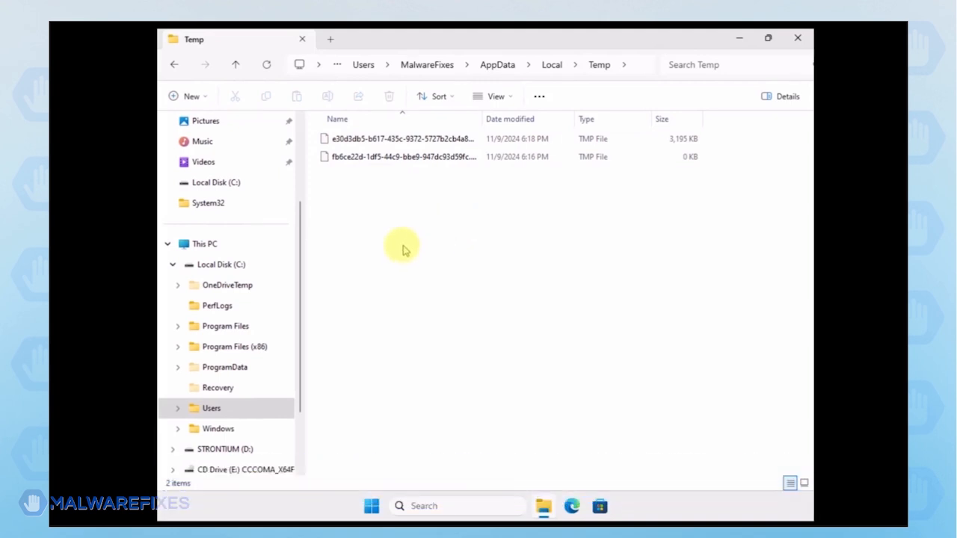
Go to the folder C:\ProgramData\Microsoft\Windows Defender
click(237, 269)
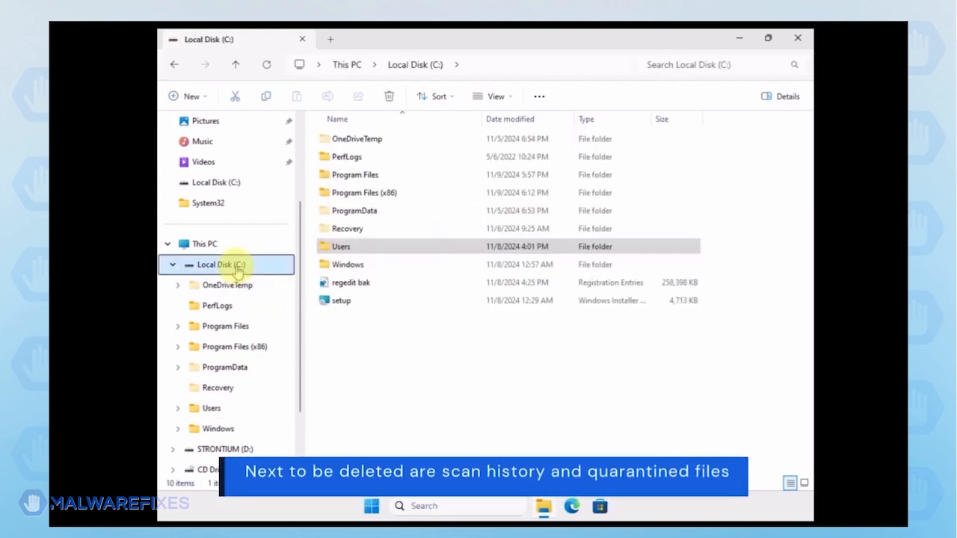
double_click(359, 211)
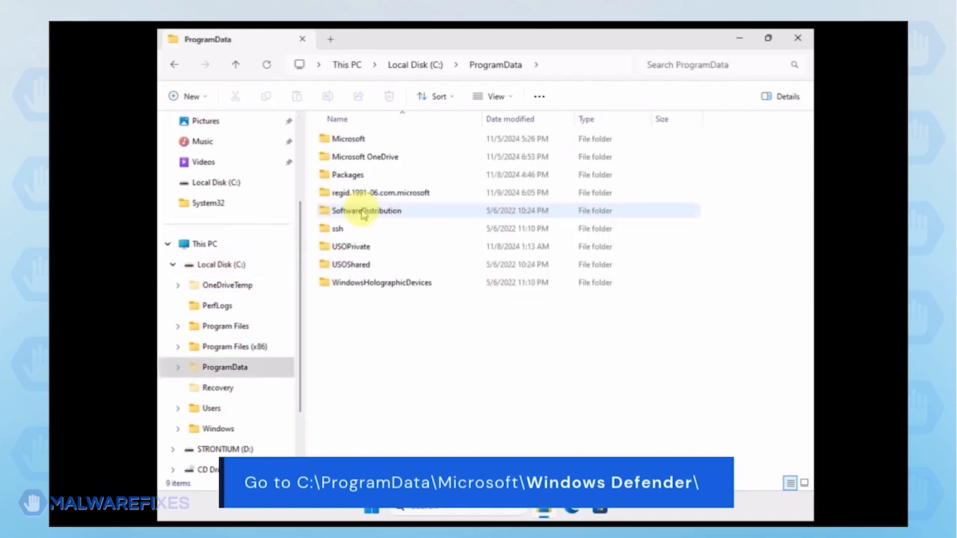
double_click(349, 140)
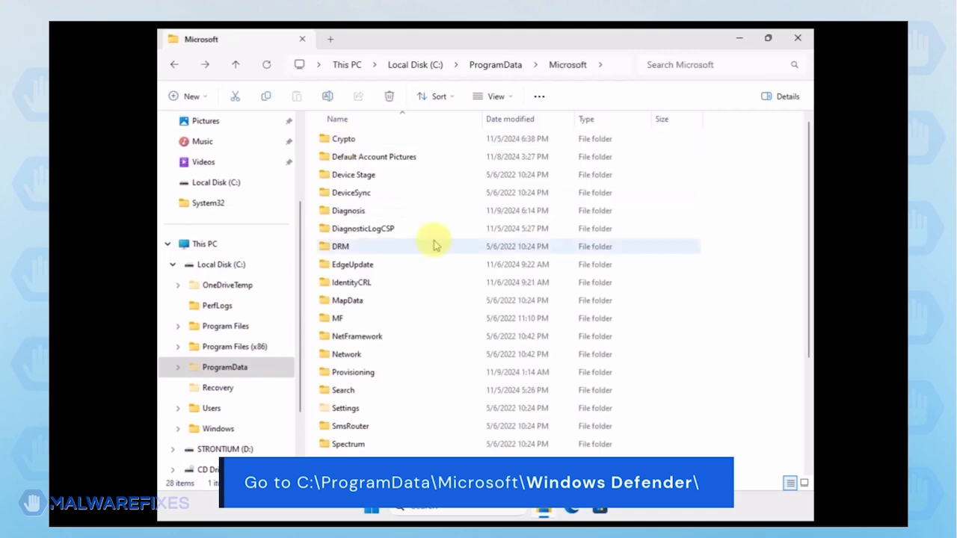
scroll(403, 321, down, 3)
click(372, 398)
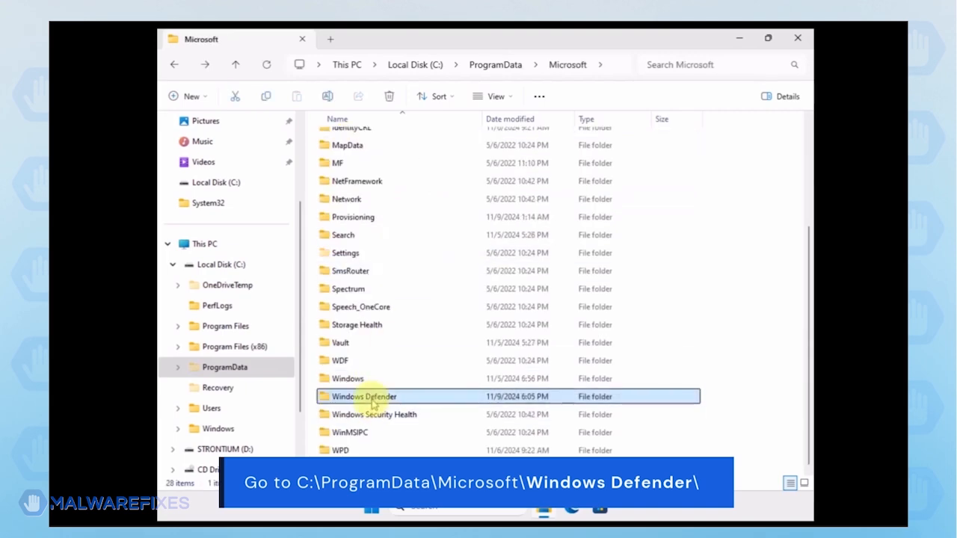
double_click(373, 402)
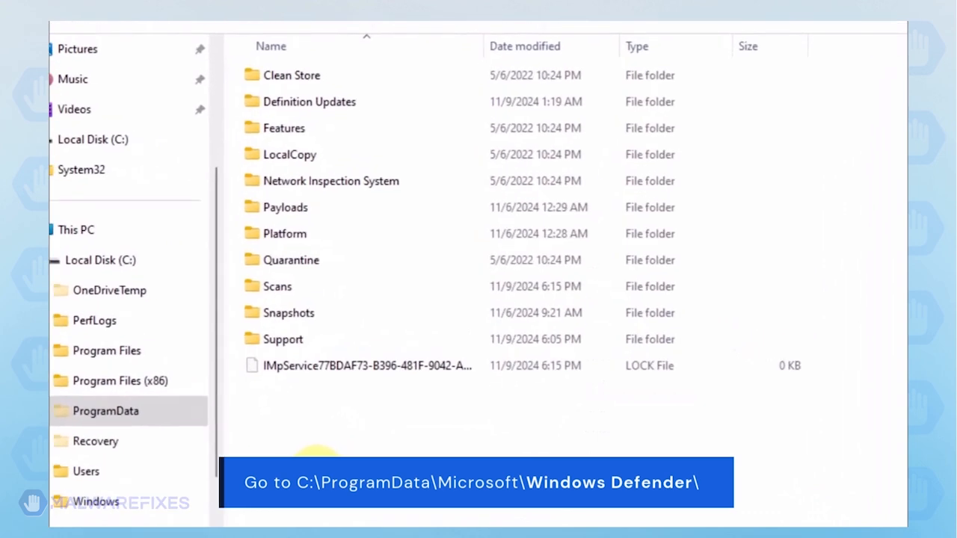
Delete the Quarantine folder inside the Windows Defender folder
click(302, 267)
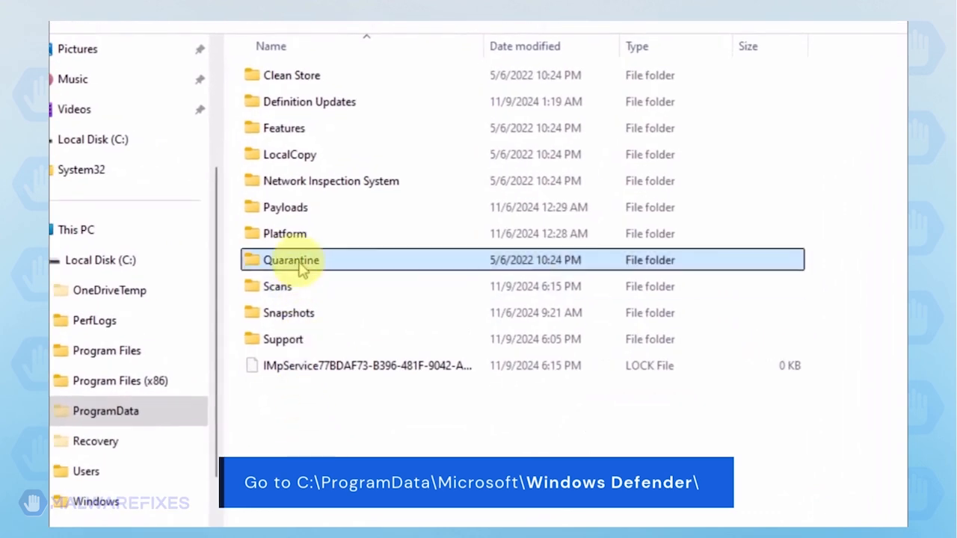
right_click(355, 268)
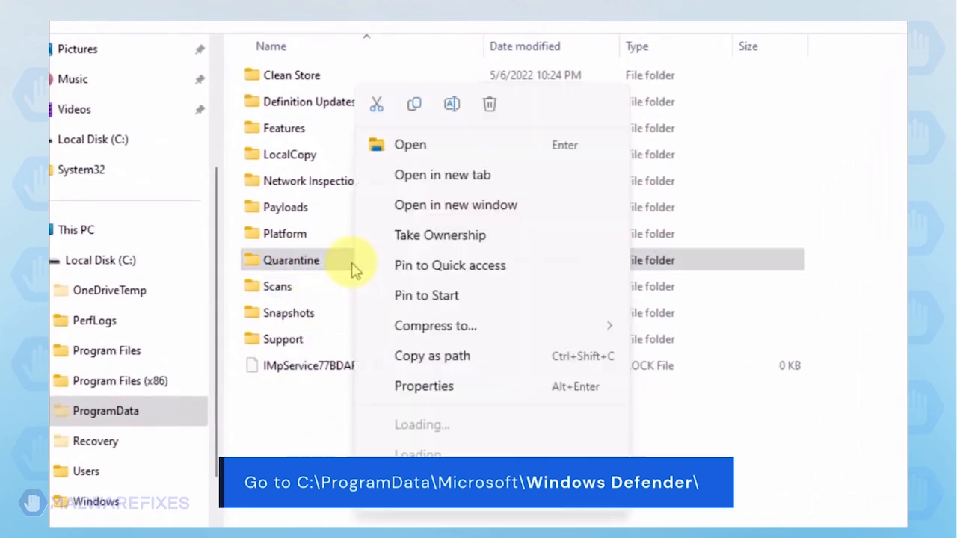
click(490, 104)
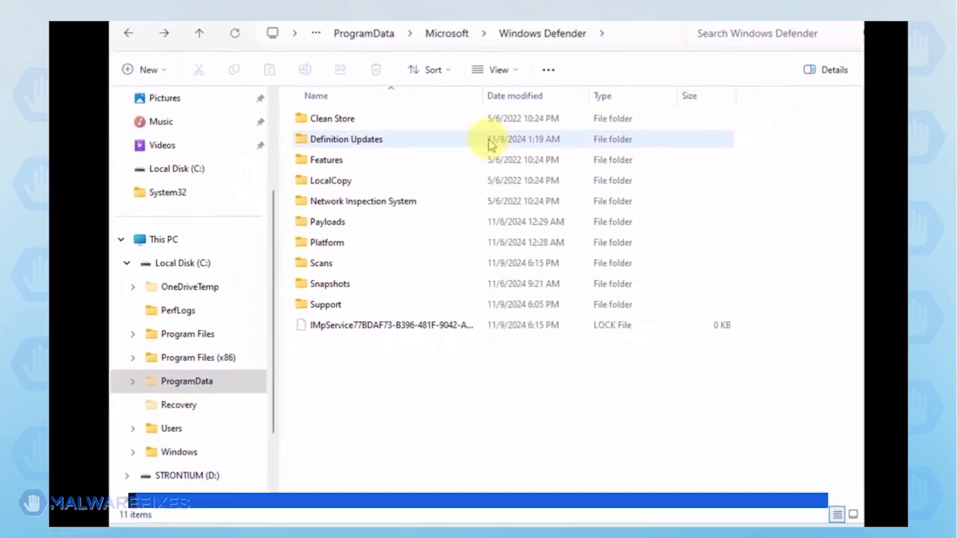
Delete the Quick and Resource folders inside Windows Defender\Scans\History\Results
double_click(364, 268)
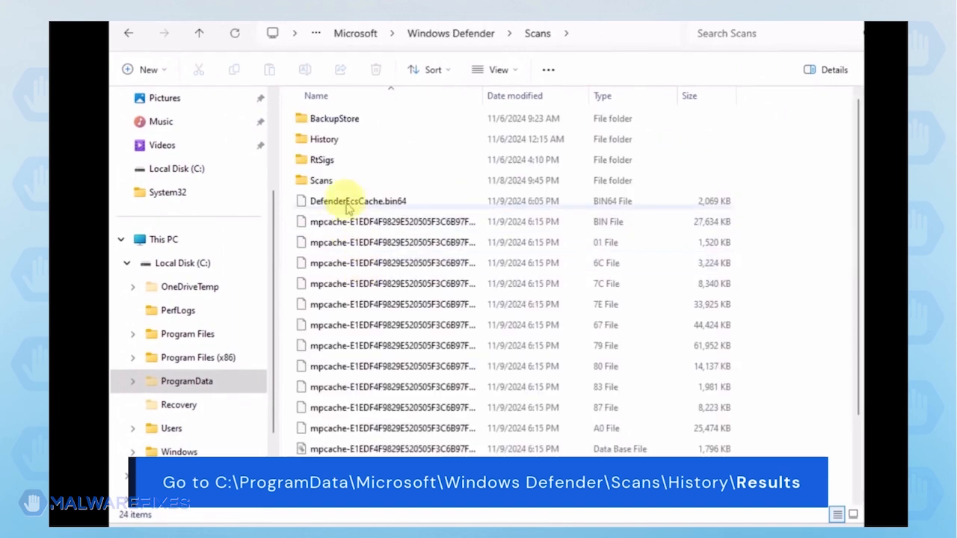
double_click(323, 139)
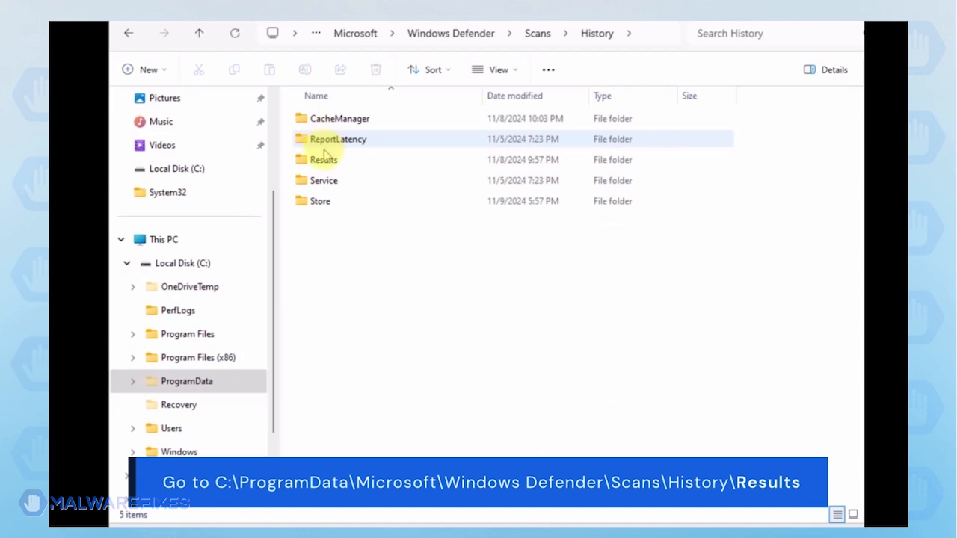
double_click(324, 161)
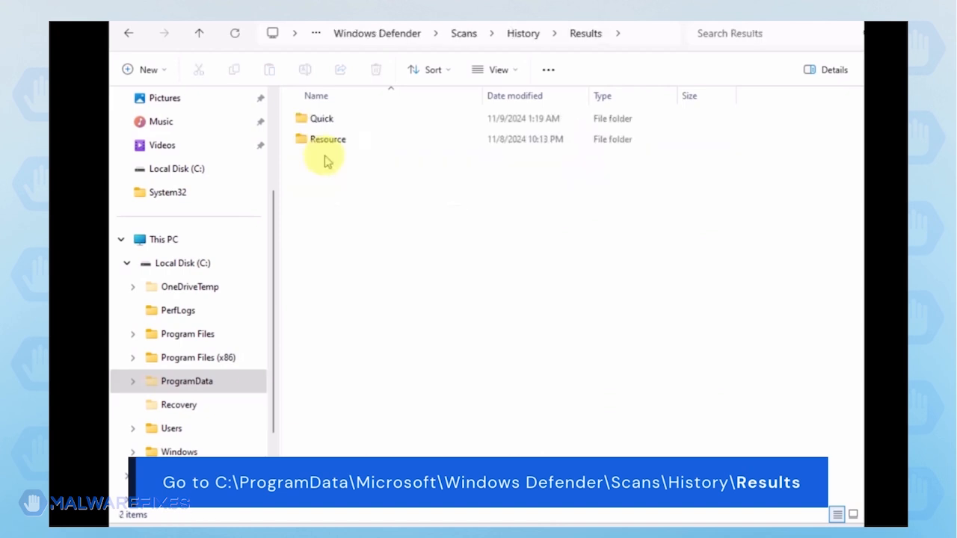
key(ctrl+a)
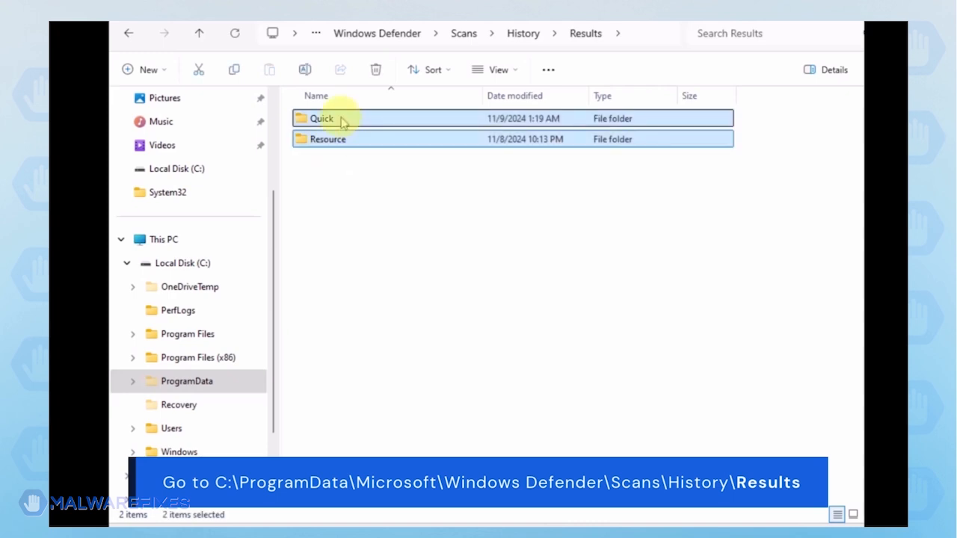
right_click(342, 123)
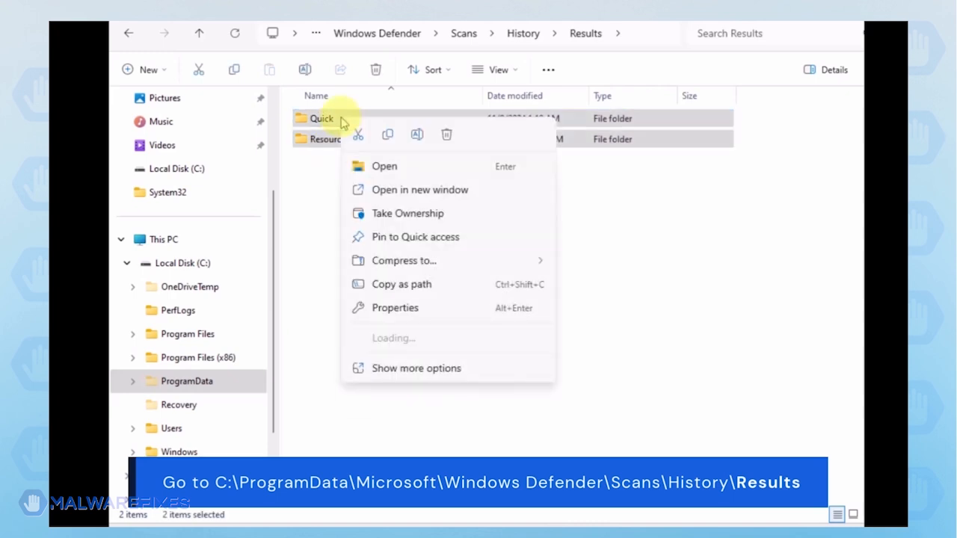
click(443, 136)
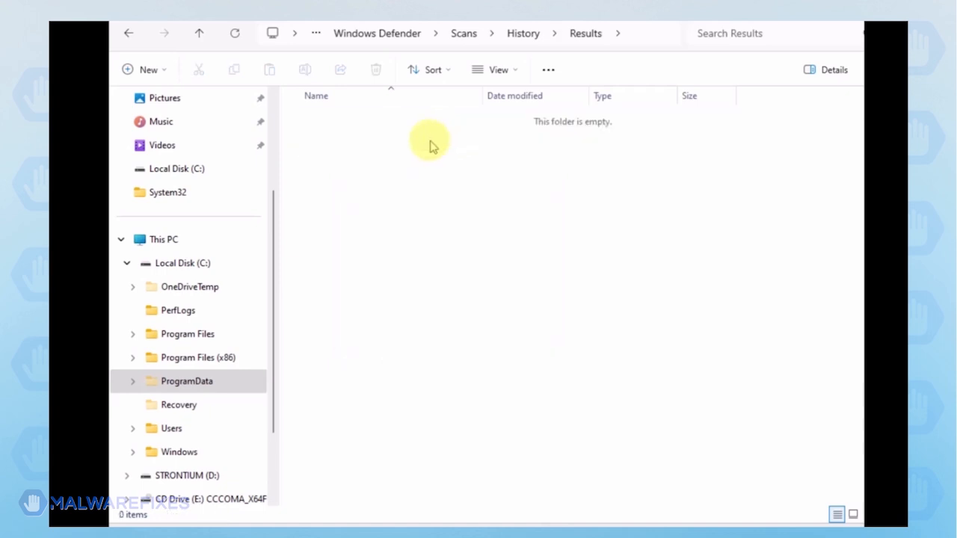
Delete the Unknown text document inside Windows Defender\Scans\History\Service and close File Explorer
click(127, 34)
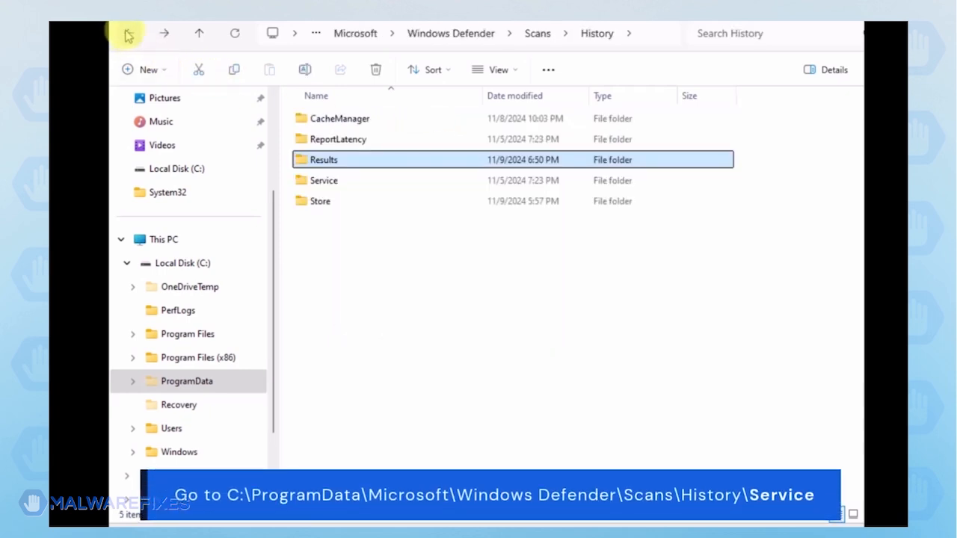
double_click(324, 181)
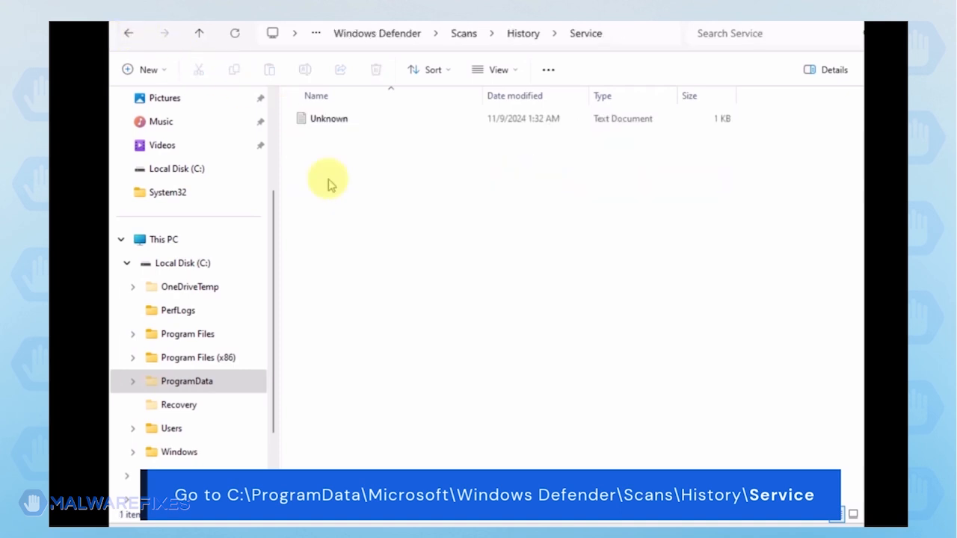
click(330, 119)
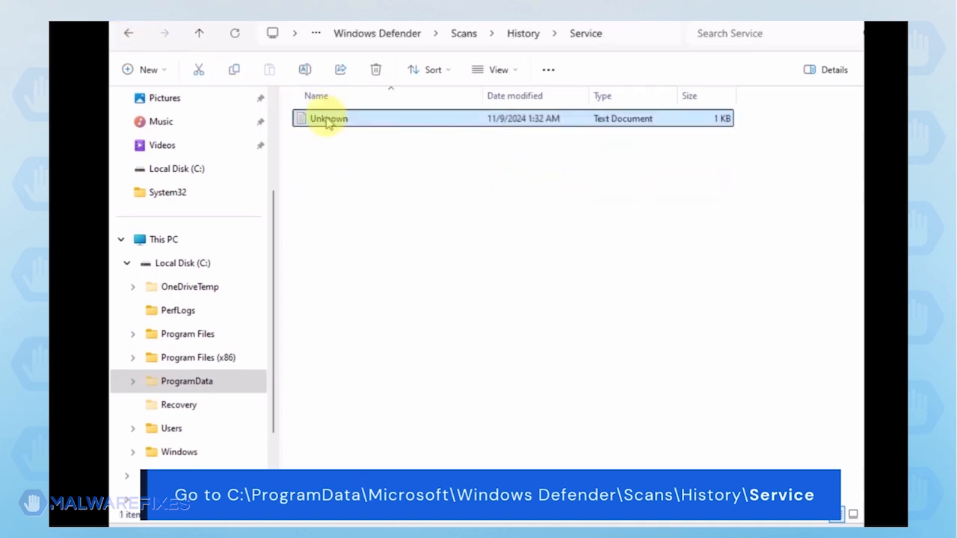
right_click(327, 122)
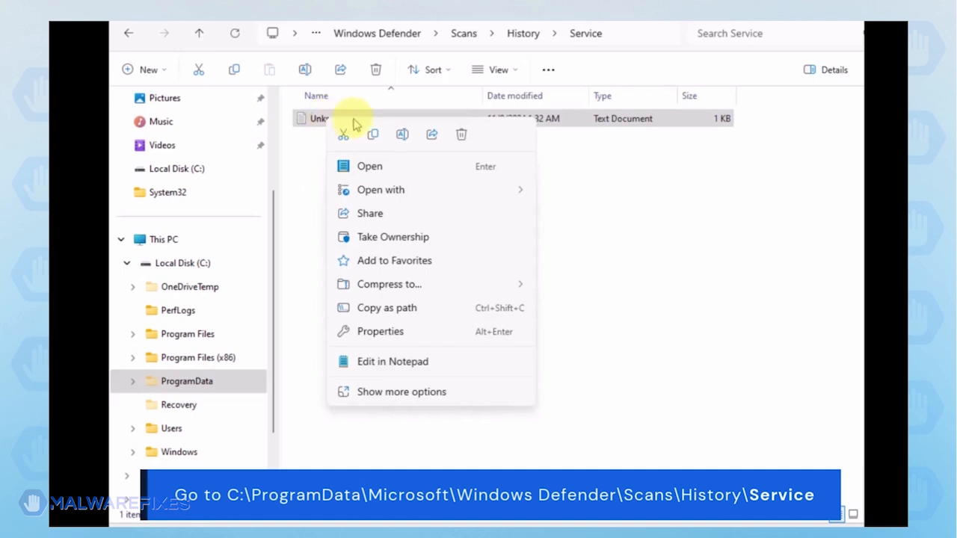
click(461, 138)
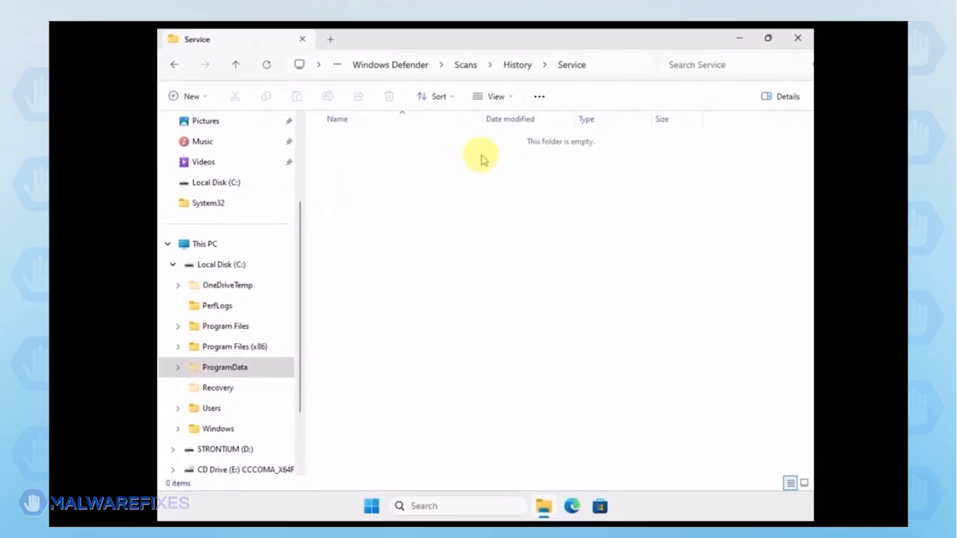
click(799, 39)
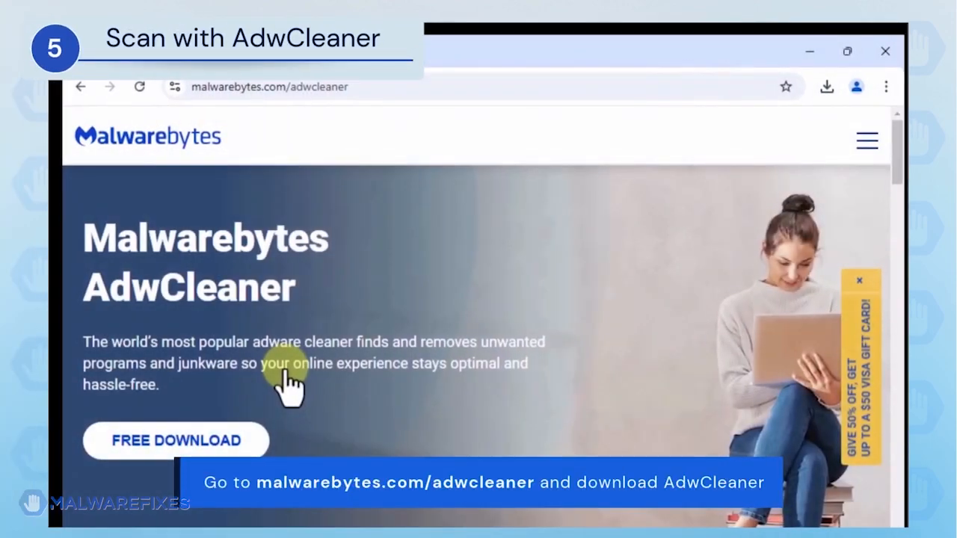
Download AdwCleaner from malwarebytes.com/adwcleaner, run adwcleaner.exe and maximize its window
click(228, 445)
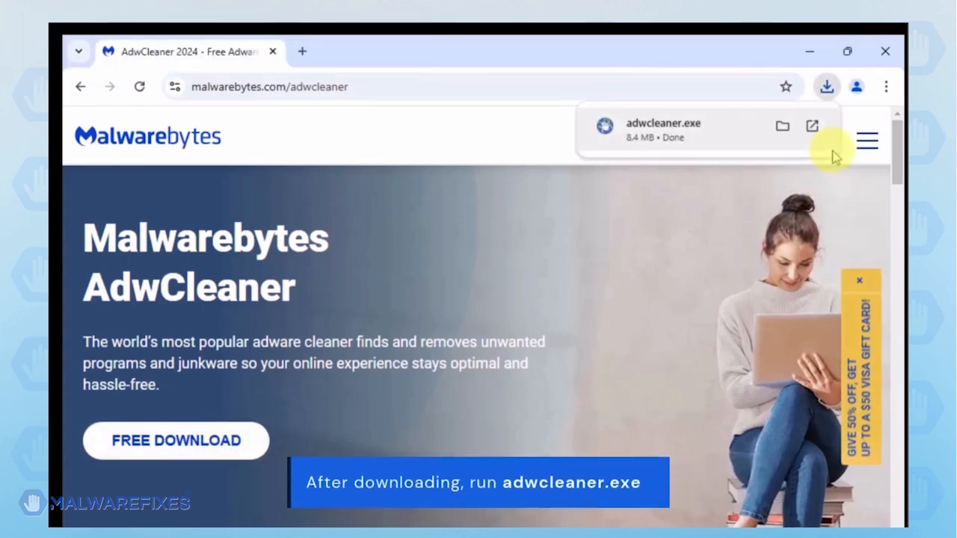
click(673, 131)
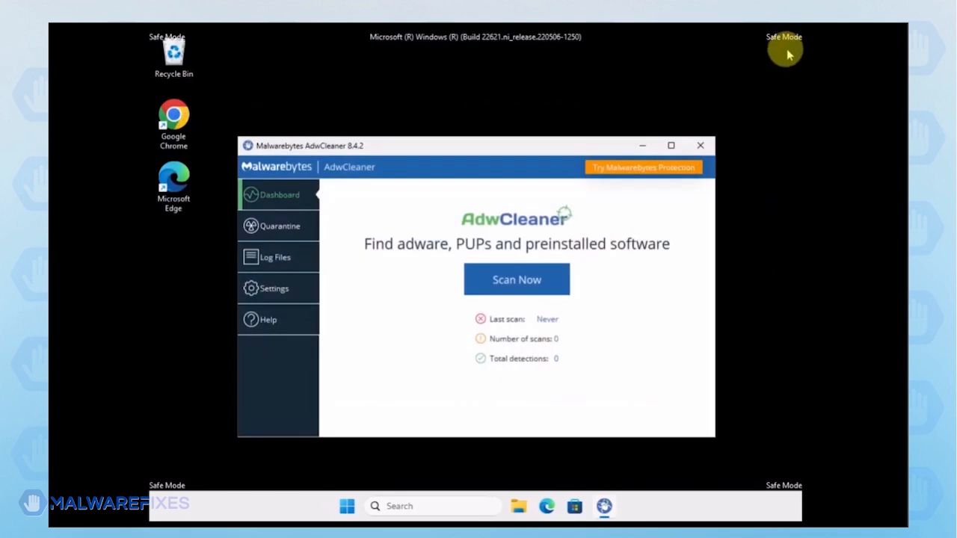
click(671, 145)
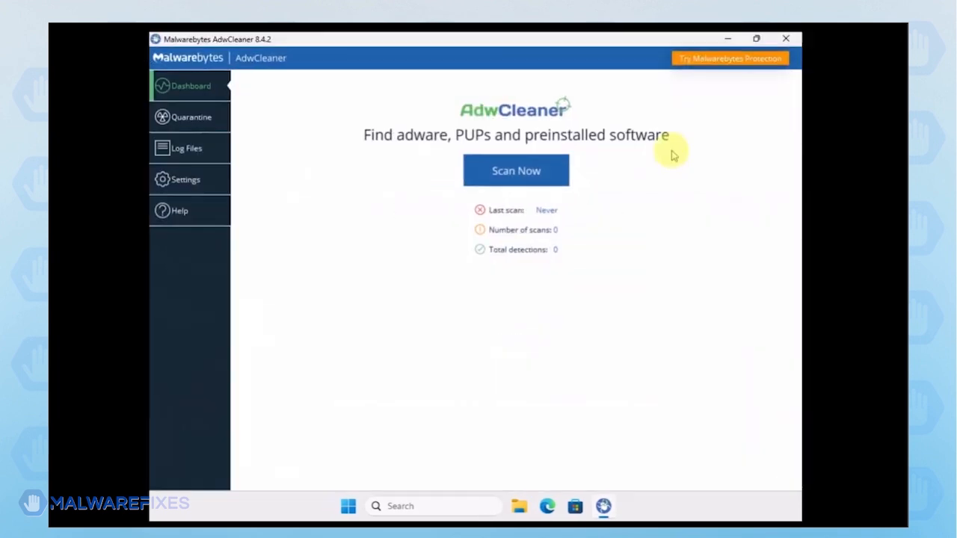
Check the basic repair actions in the AdwCleaner settings and run a scan from the dashboard
click(171, 179)
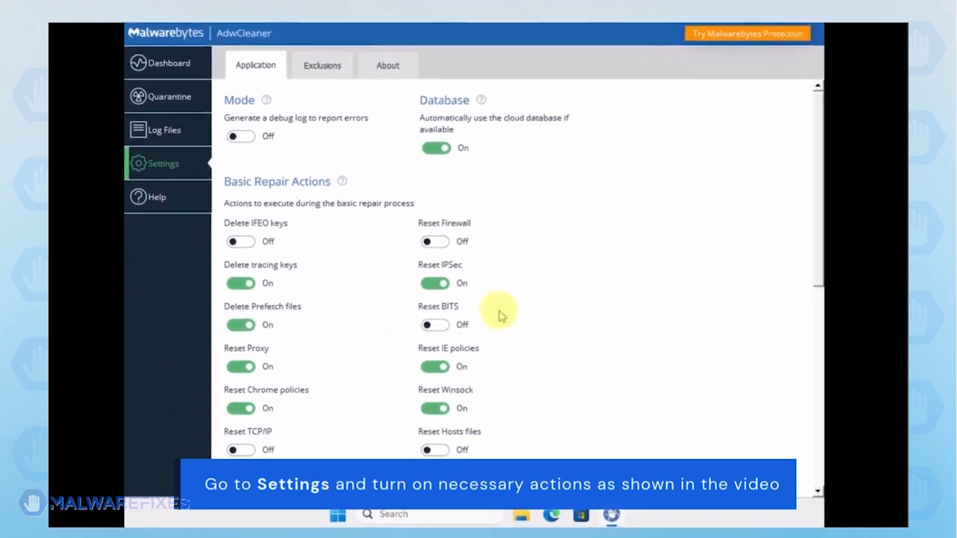
click(187, 88)
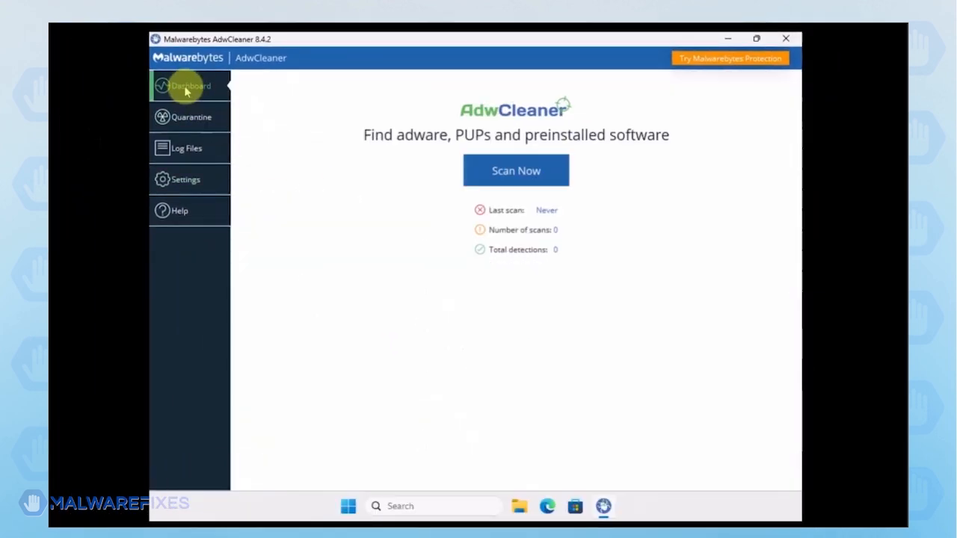
click(523, 186)
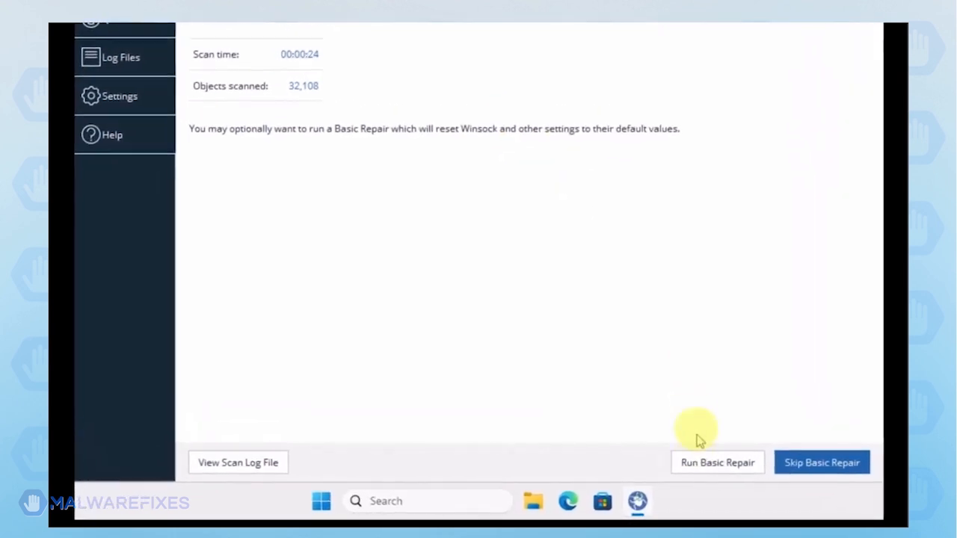
Run the Basic Repair, agreeing to close all processes, and close AdwCleaner
click(701, 465)
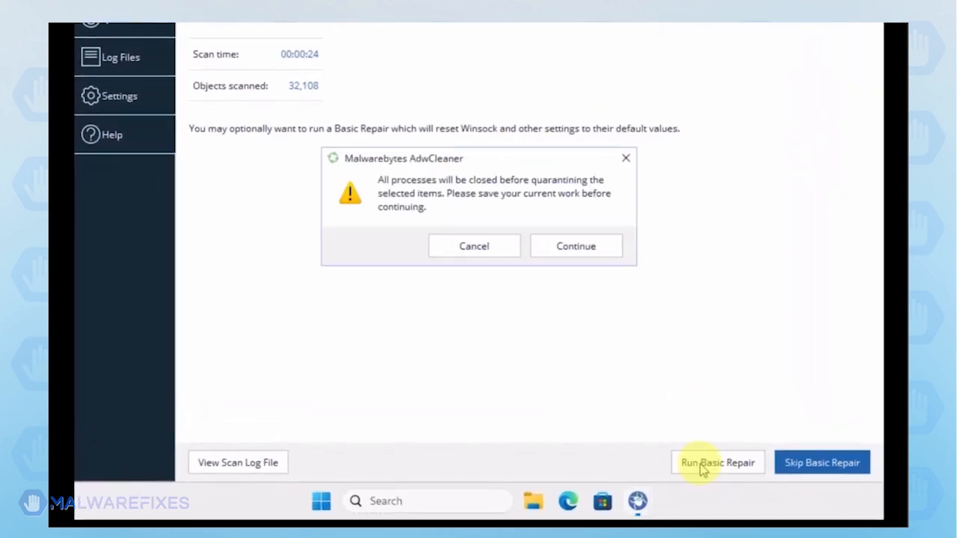
click(551, 250)
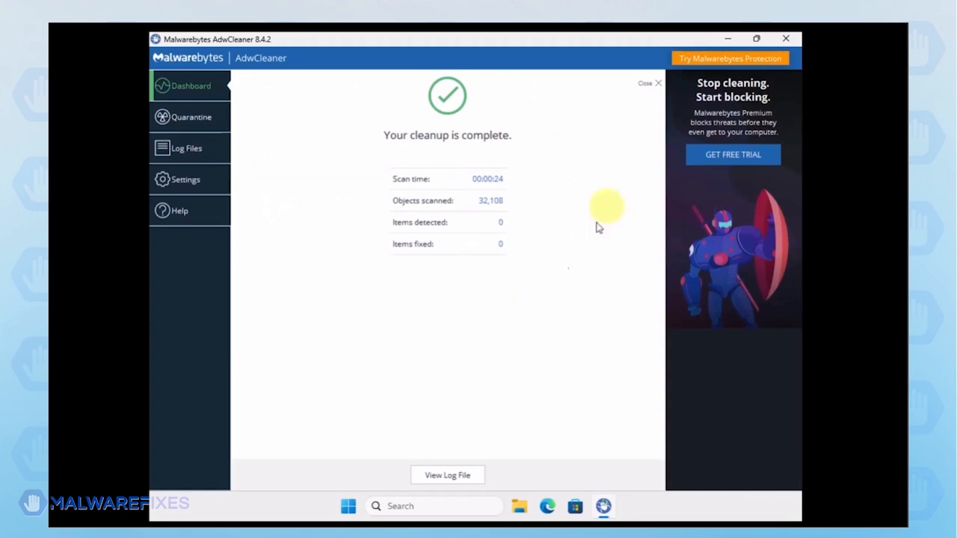
click(787, 43)
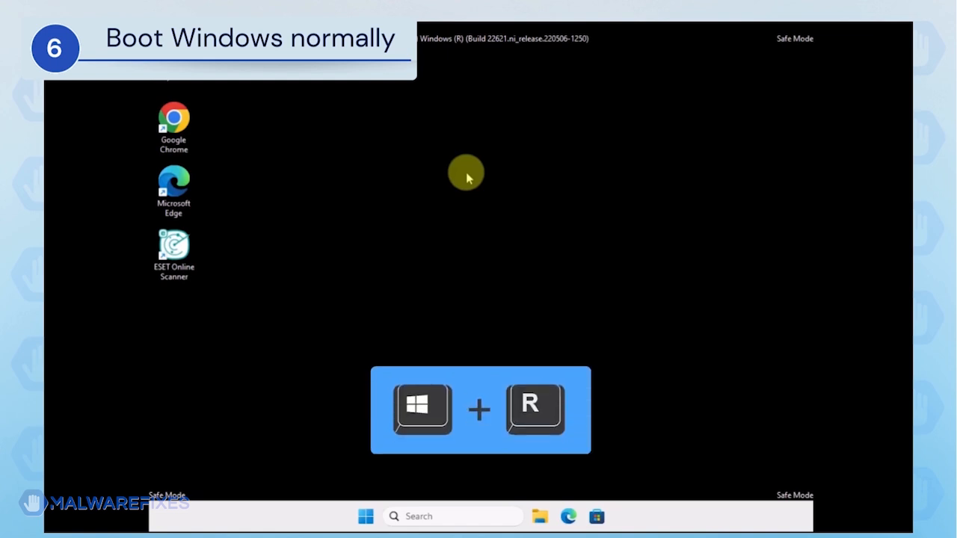
Open System Configuration by running msconfig
key(super+r)
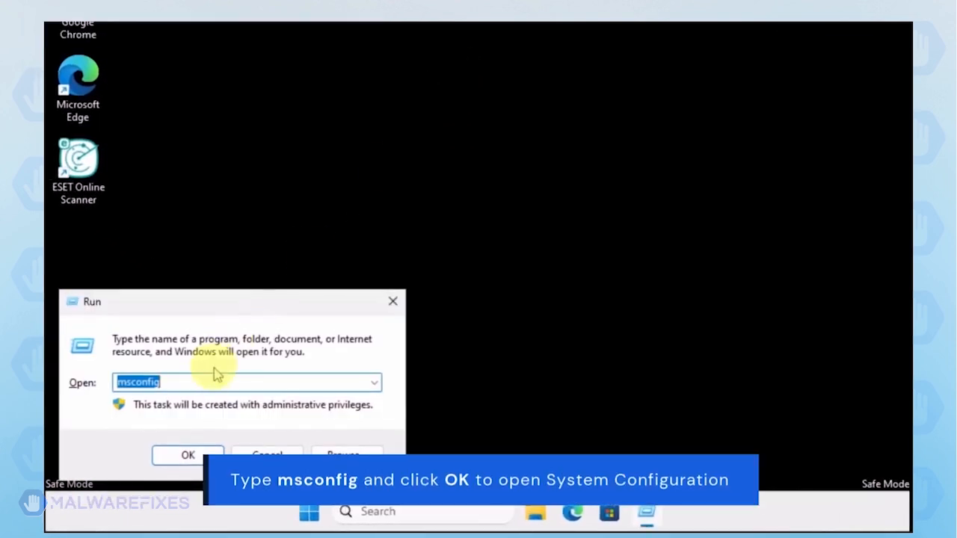
click(202, 383)
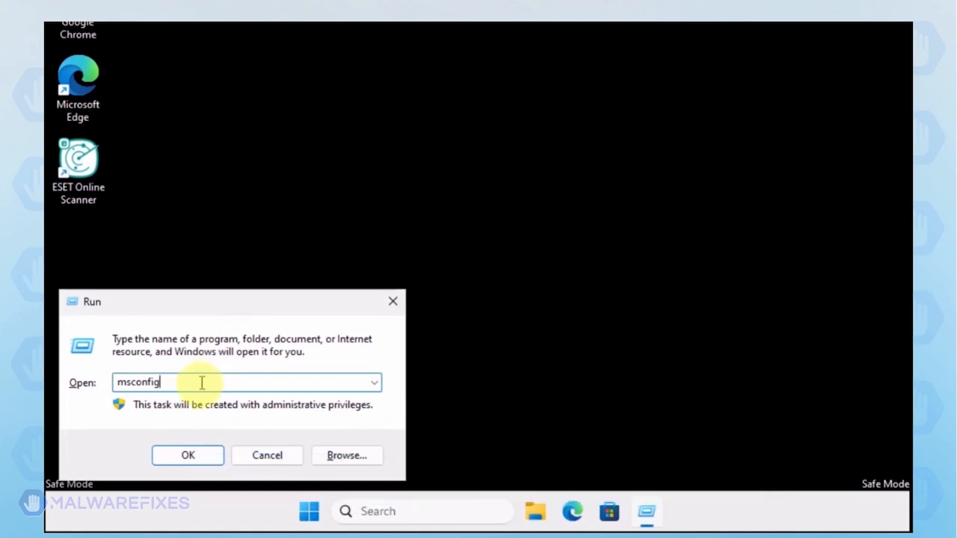
click(191, 456)
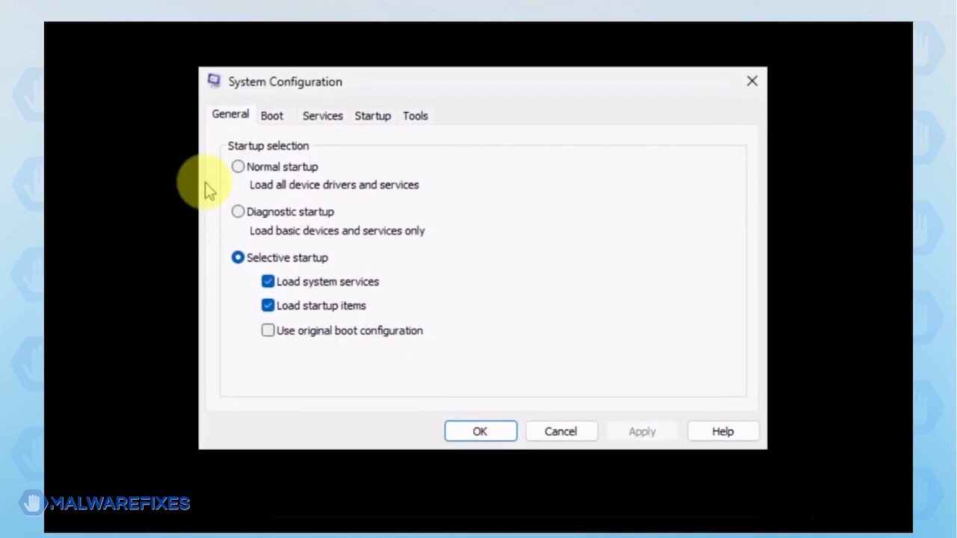
Set the startup selection to Normal startup, apply it and restart the computer
click(237, 167)
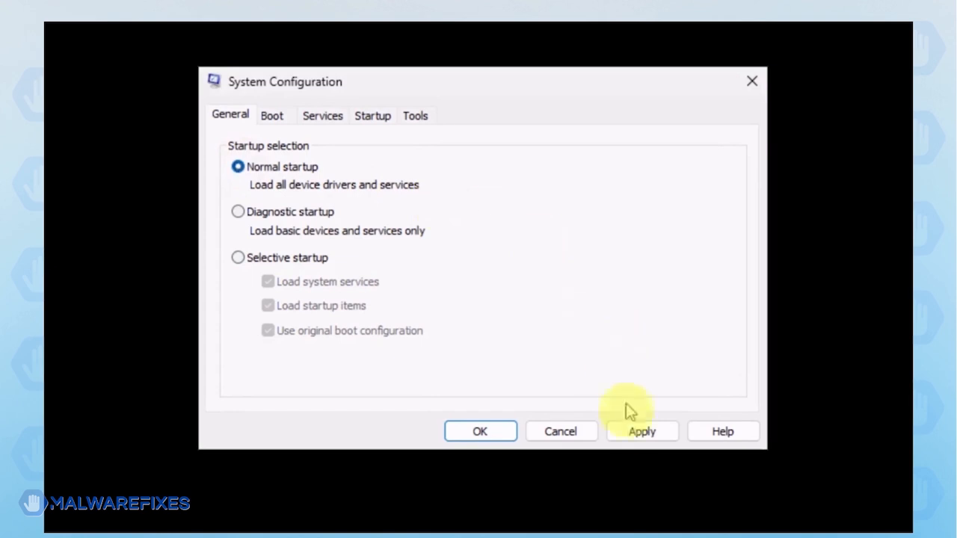
click(629, 429)
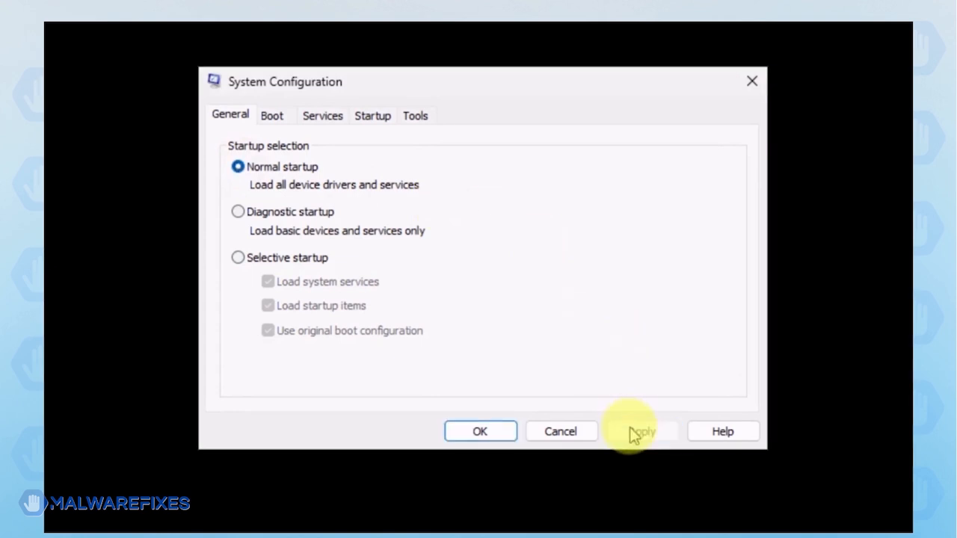
click(467, 434)
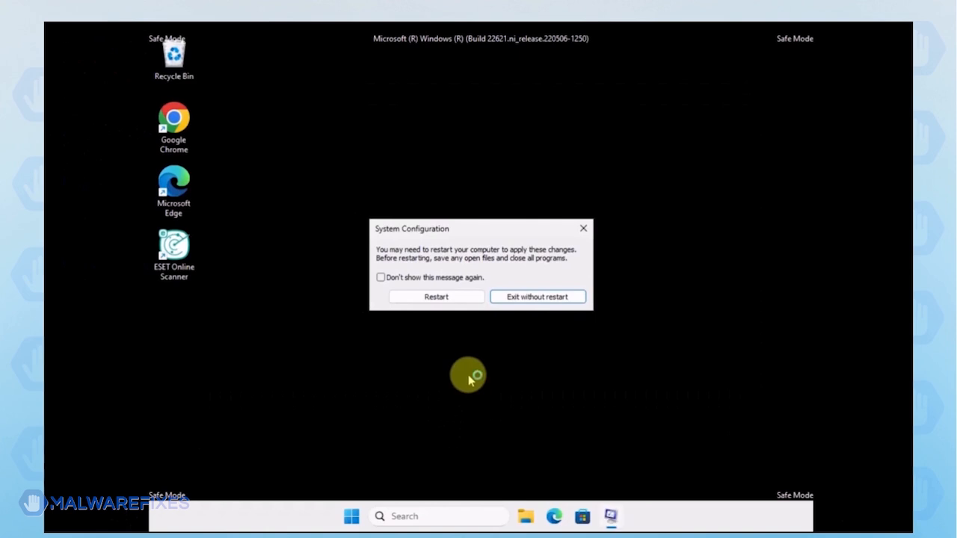
click(448, 298)
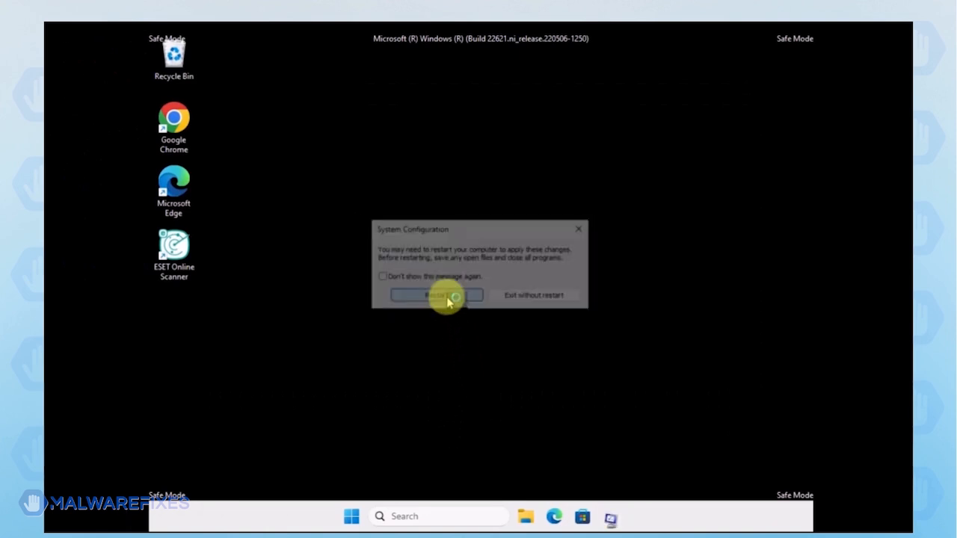